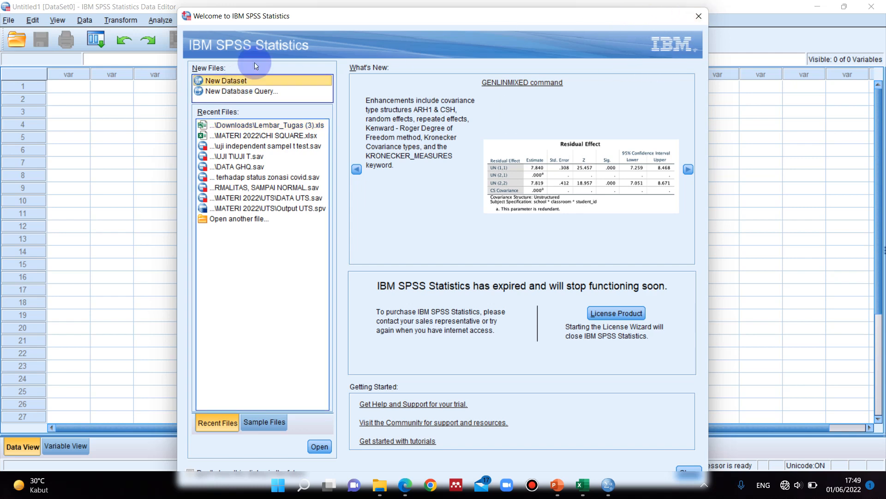
# - Create a new empty dataset from the welcome dialog and bring its data editor to the front
pyautogui.doubleClick(243, 83)
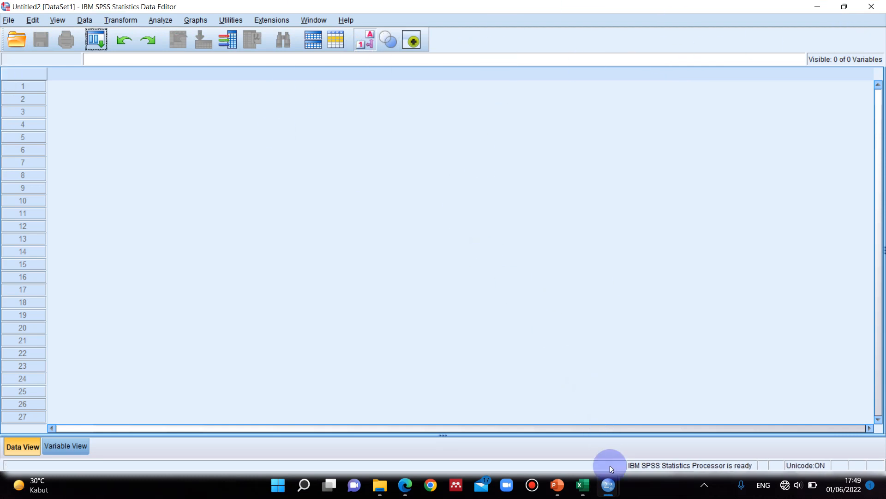
pyautogui.click(610, 484)
pyautogui.click(697, 420)
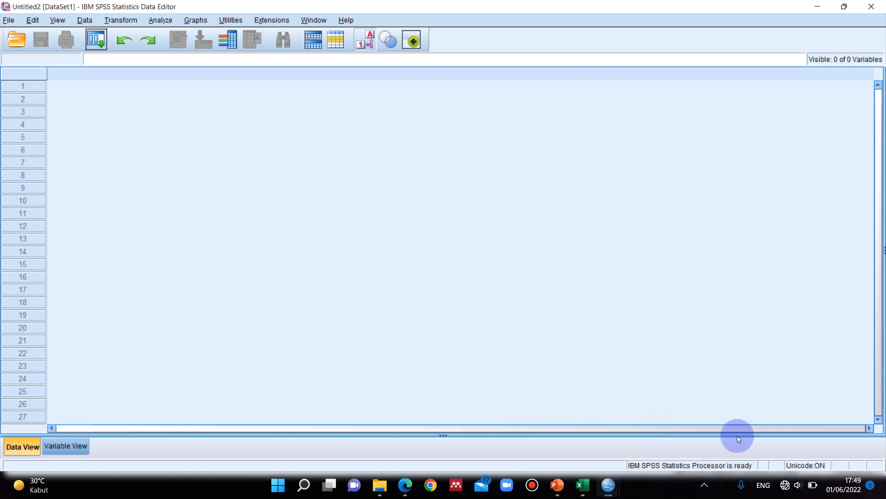
# - Start an Excel data import and browse drive E: through MATERI and SEMESTER GENAP to the MATERI 2022 folder
pyautogui.click(11, 21)
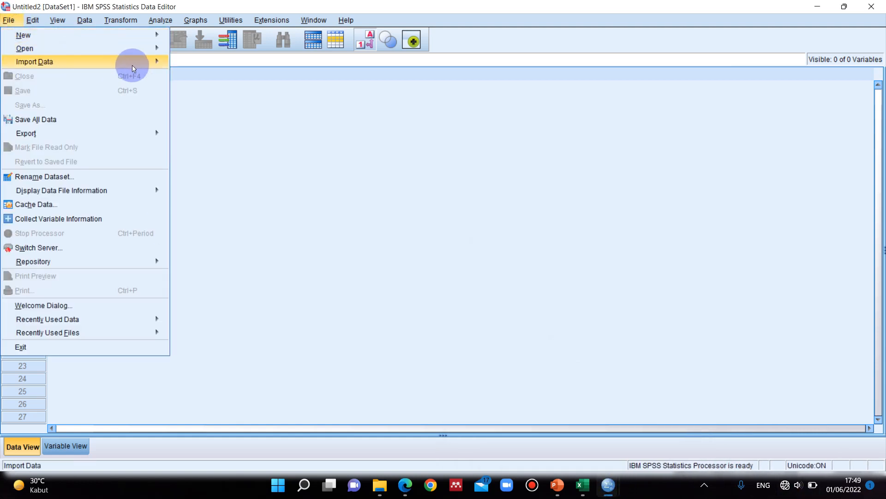
pyautogui.click(119, 61)
pyautogui.click(211, 81)
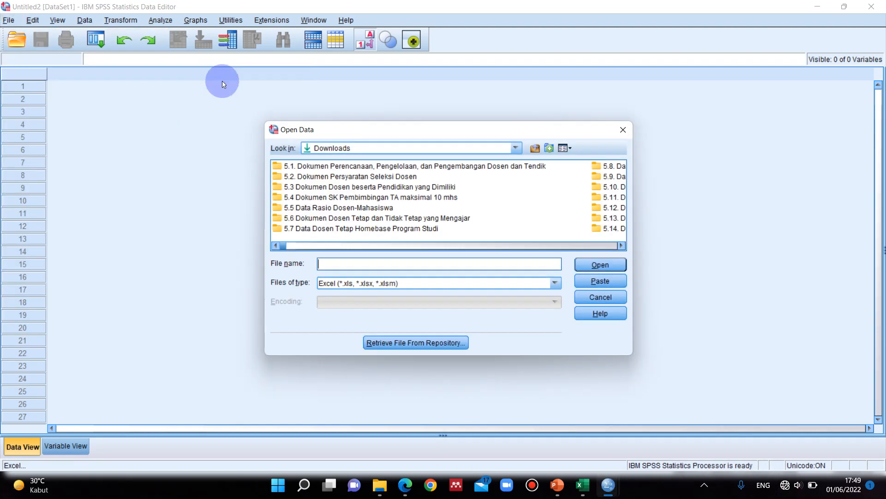
pyautogui.click(517, 149)
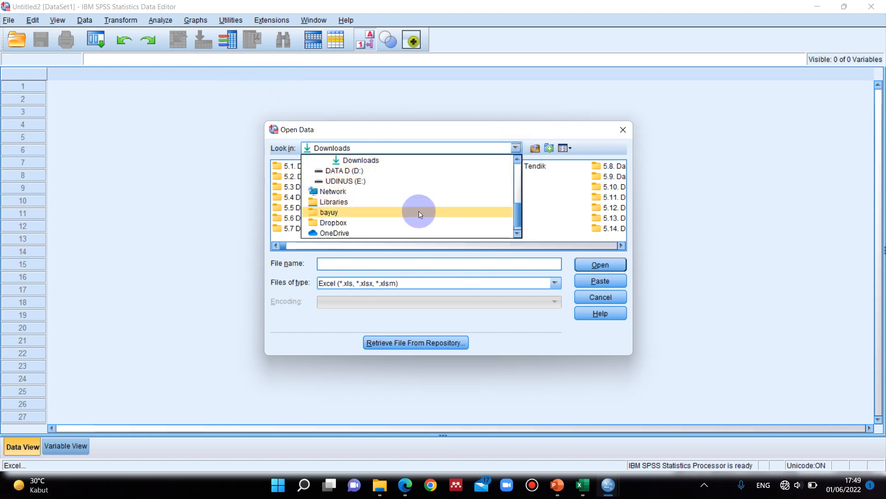
pyautogui.click(385, 181)
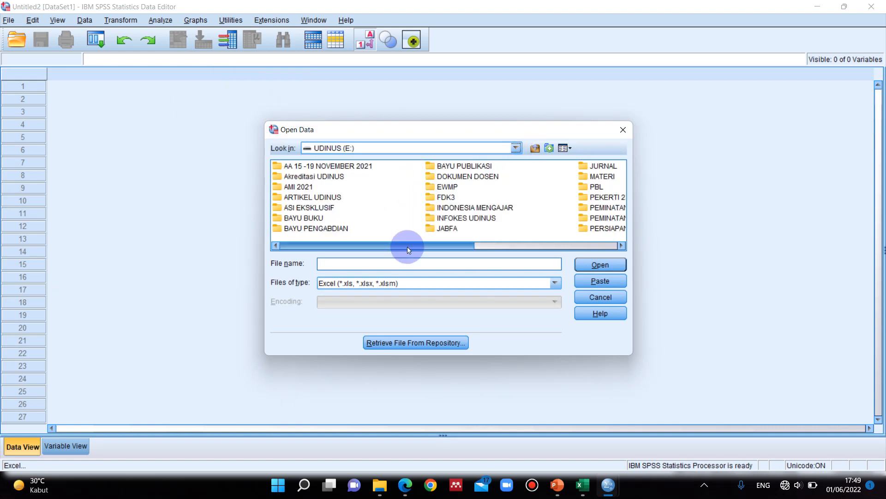
pyautogui.moveTo(421, 249); pyautogui.dragTo(498, 246)
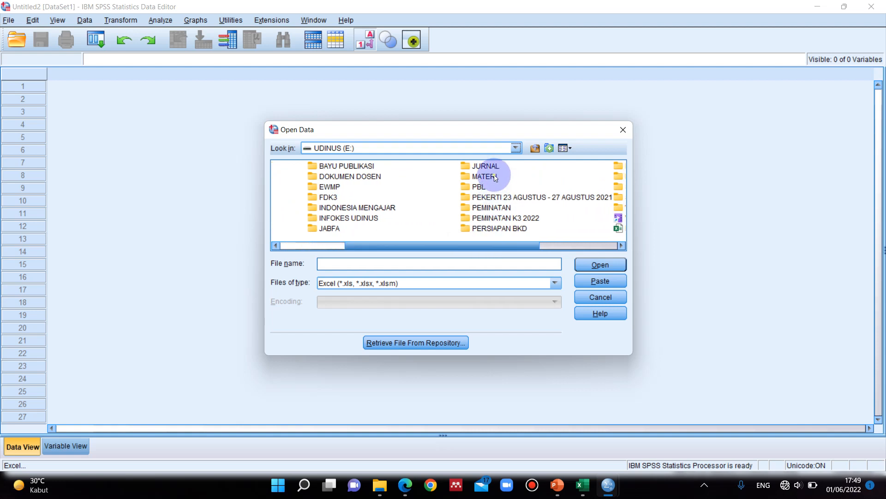
pyautogui.doubleClick(497, 176)
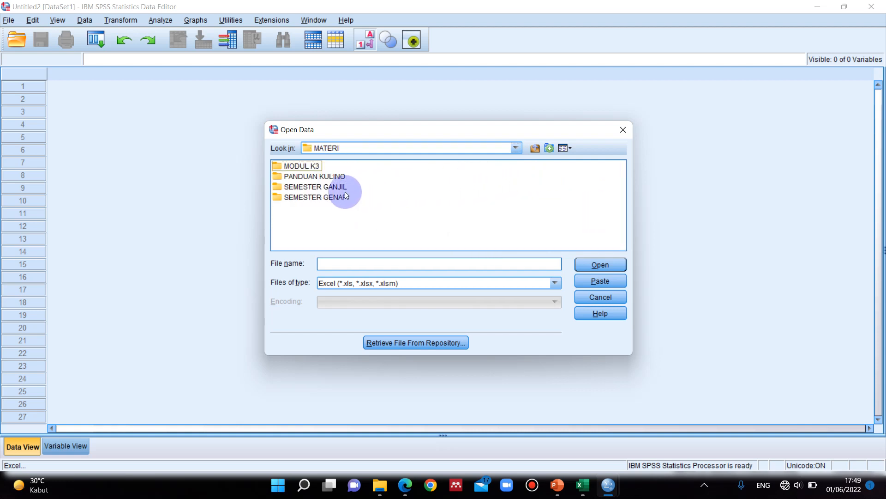
pyautogui.doubleClick(345, 195)
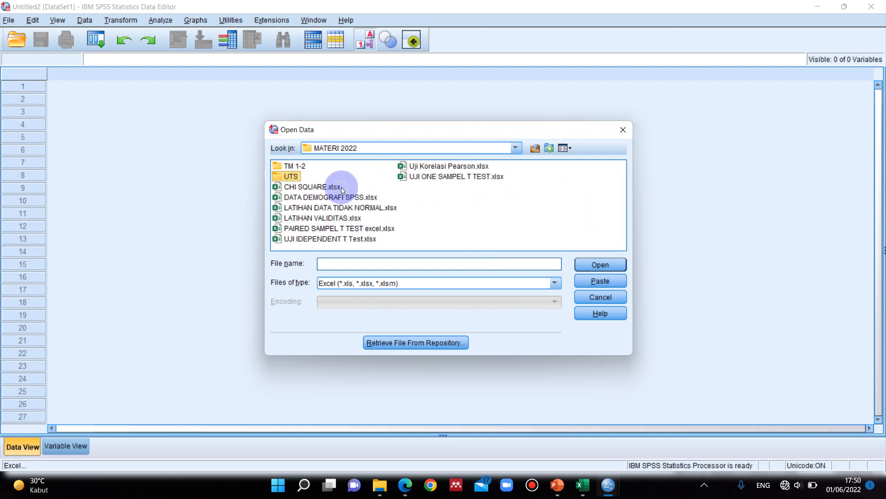
# - Import Sheet1 of Uji Korelasi Pearson.xlsx, reading variable names from the first row of data
pyautogui.click(448, 170)
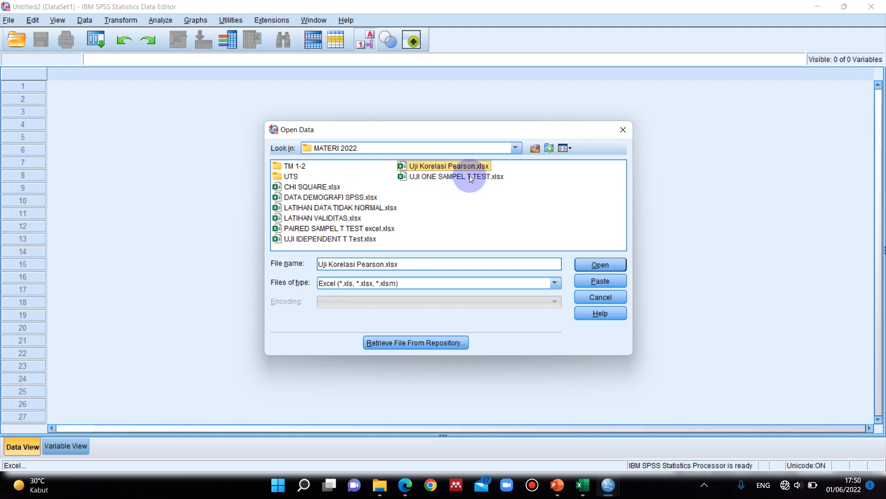
pyautogui.click(596, 266)
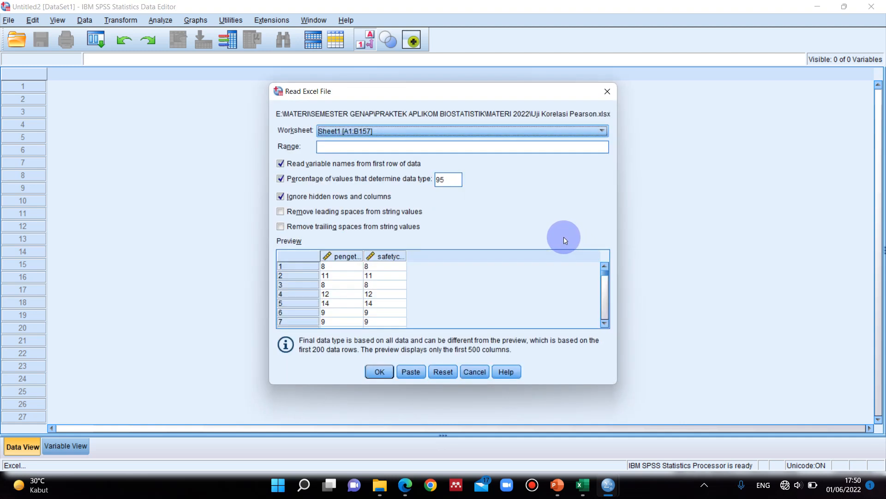
pyautogui.click(380, 371)
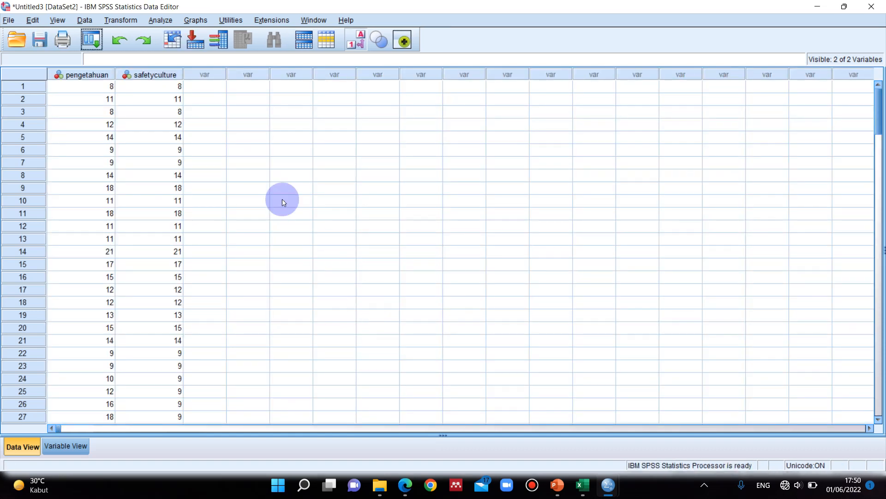
pyautogui.click(285, 188)
pyautogui.click(196, 99)
pyautogui.click(93, 74)
pyautogui.click(148, 74)
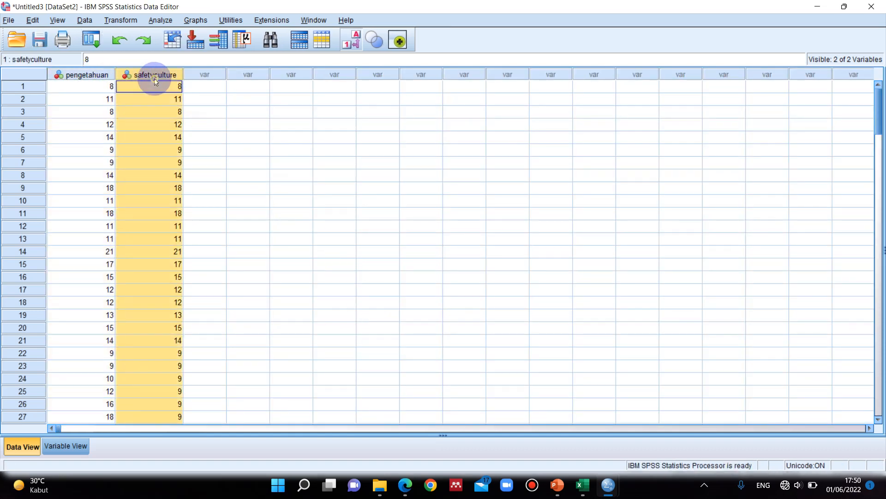
# - Set the variable label of pengetahuan to X and the label of safetyculture to Y
pyautogui.click(65, 446)
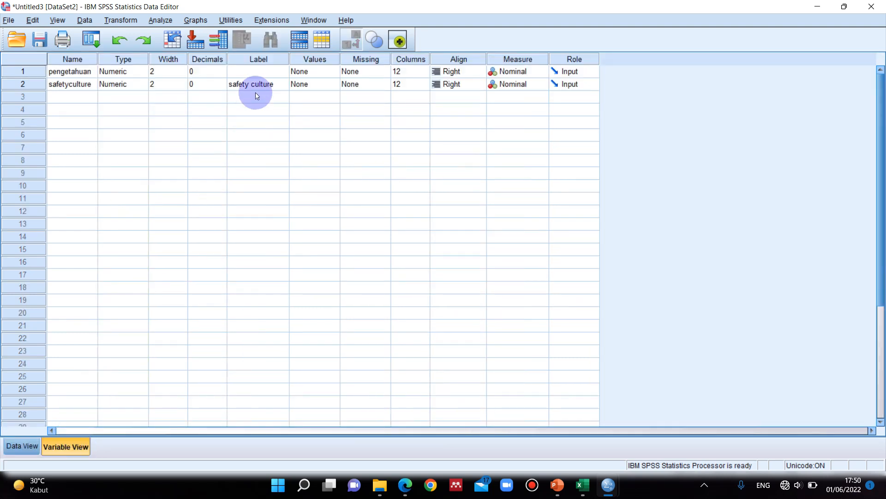
pyautogui.click(260, 71)
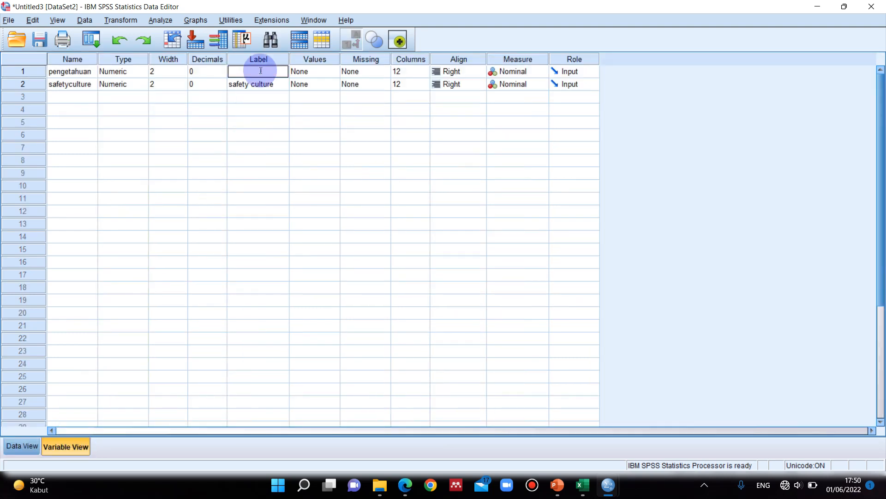
pyautogui.click(267, 82)
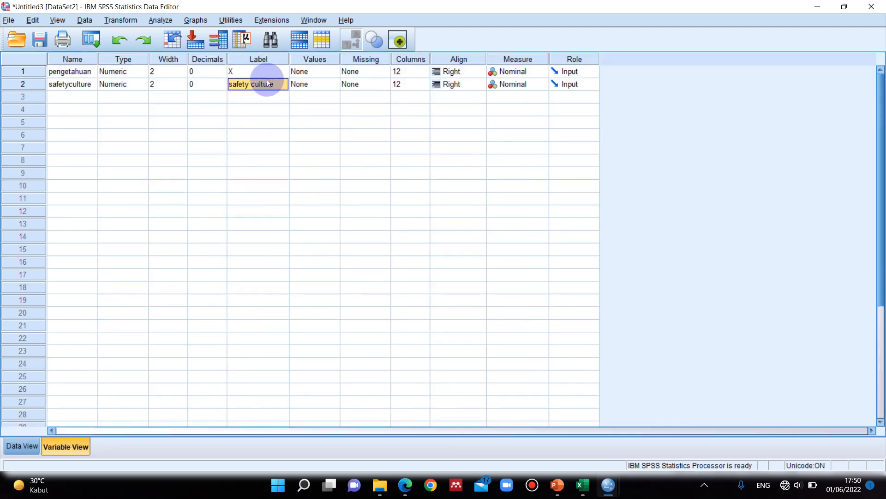
pyautogui.write('Y')
pyautogui.click(272, 120)
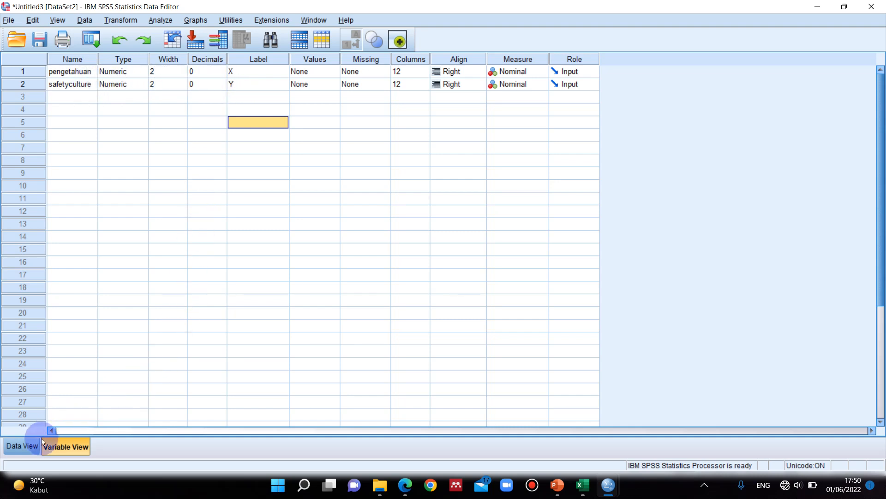
pyautogui.click(22, 445)
pyautogui.click(74, 446)
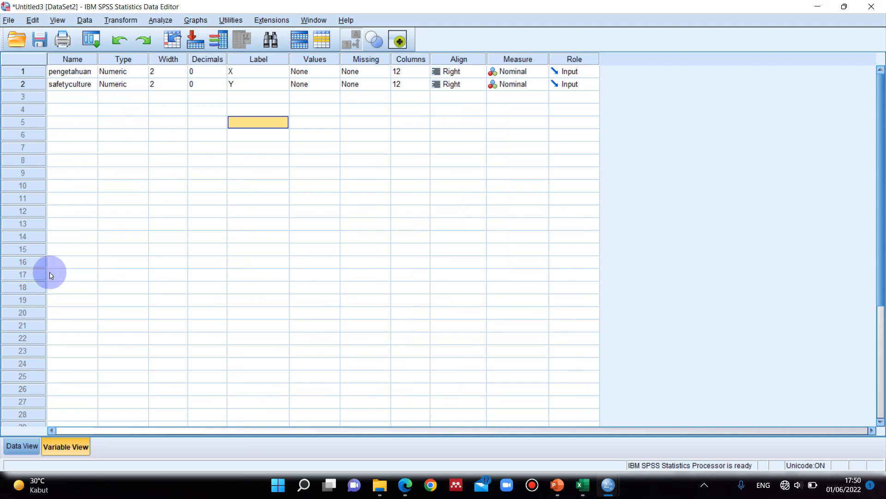
# - Set up a bivariate correlation analysis with X [pengetahuan] and Y [safetyculture] as its variables
pyautogui.click(18, 446)
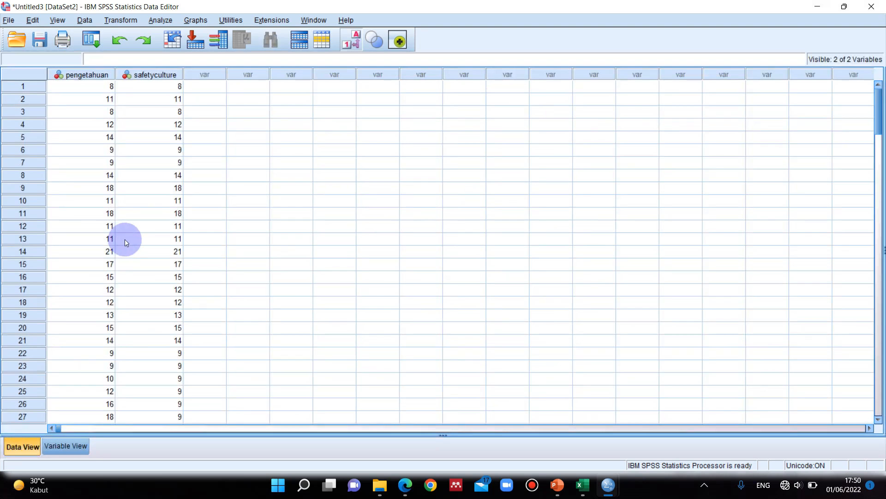
pyautogui.click(161, 20)
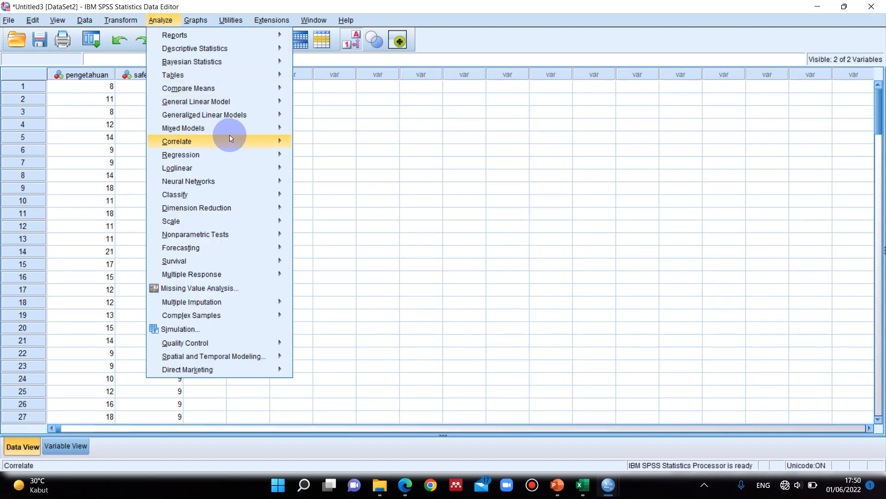
pyautogui.moveTo(276, 139)
pyautogui.click(317, 143)
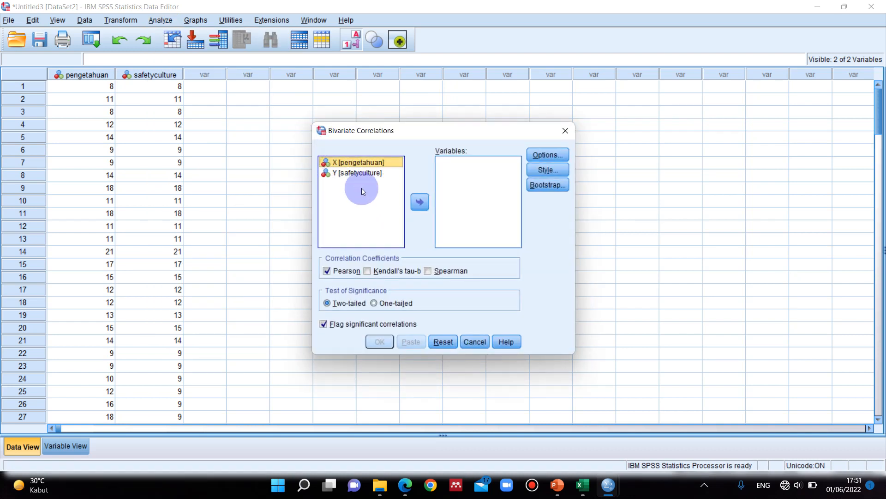
pyautogui.click(419, 202)
# - Check the Options and Style settings of the bivariate correlation without changing them
pyautogui.click(542, 154)
pyautogui.click(511, 183)
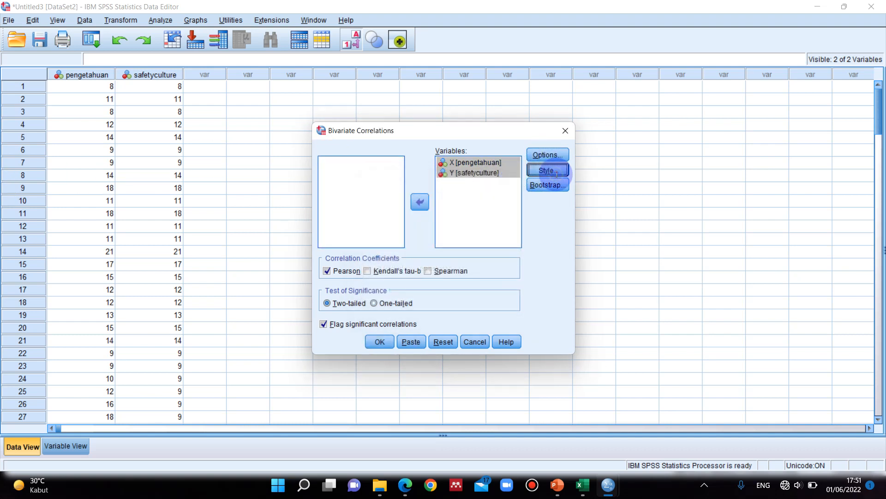
pyautogui.click(548, 170)
pyautogui.click(705, 129)
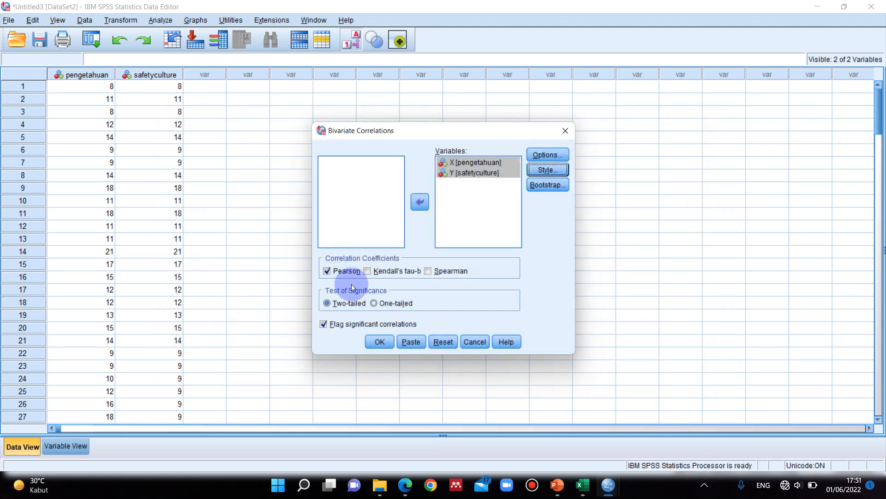
# - Run the two-tailed Pearson correlation with significant correlations flagged and bring the Correlations table into view
pyautogui.click(377, 345)
pyautogui.click(248, 340)
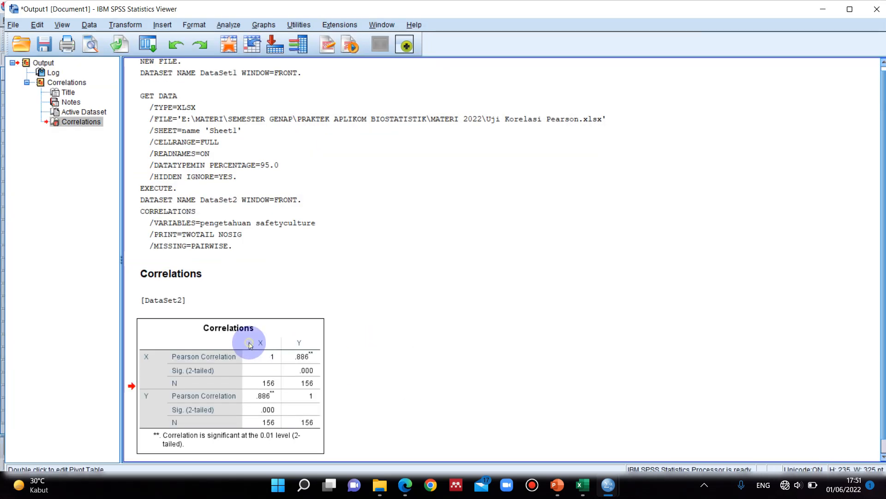
pyautogui.scroll(-1, 297, 313)
pyautogui.click(445, 314)
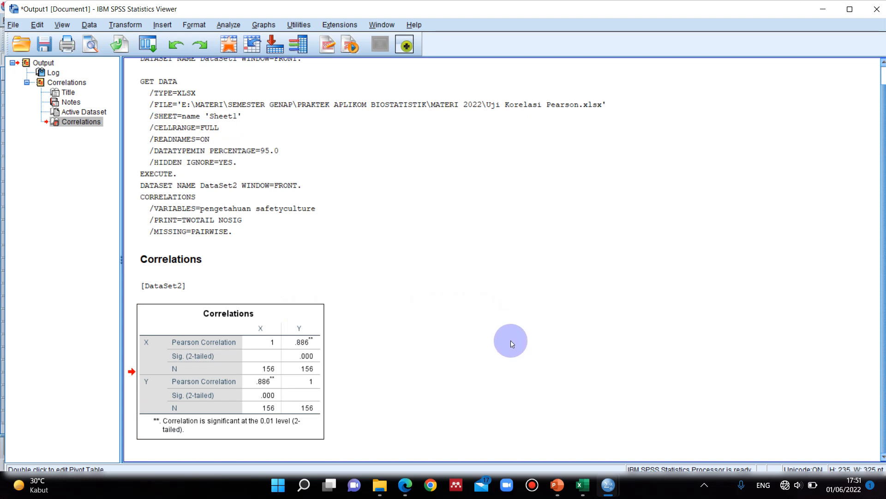
# - Open Word and create a blank document
pyautogui.click(304, 484)
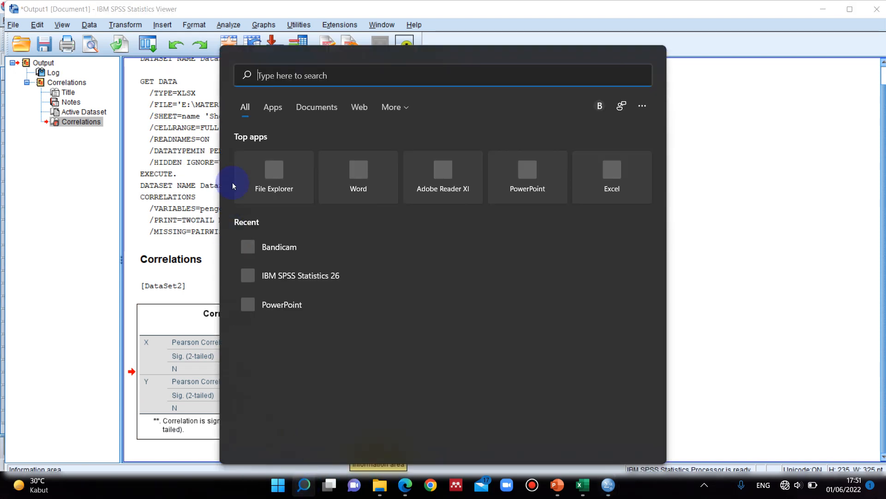
pyautogui.click(364, 167)
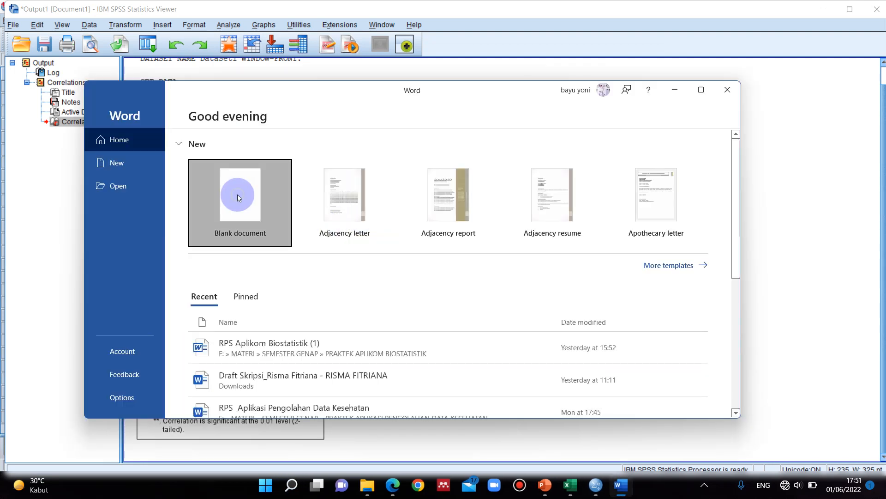
pyautogui.click(238, 195)
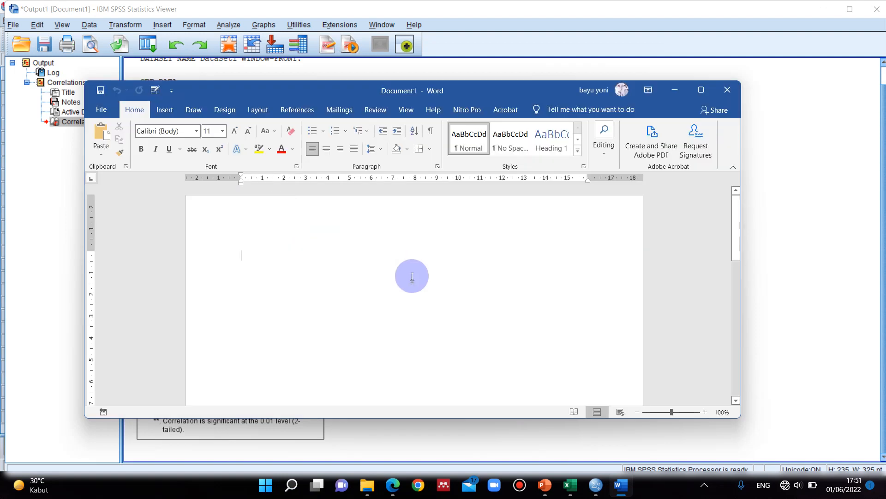
# - Copy the Correlations table from the SPSS output into the blank Word document and maximize the Word window
pyautogui.click(757, 281)
pyautogui.rightClick(253, 388)
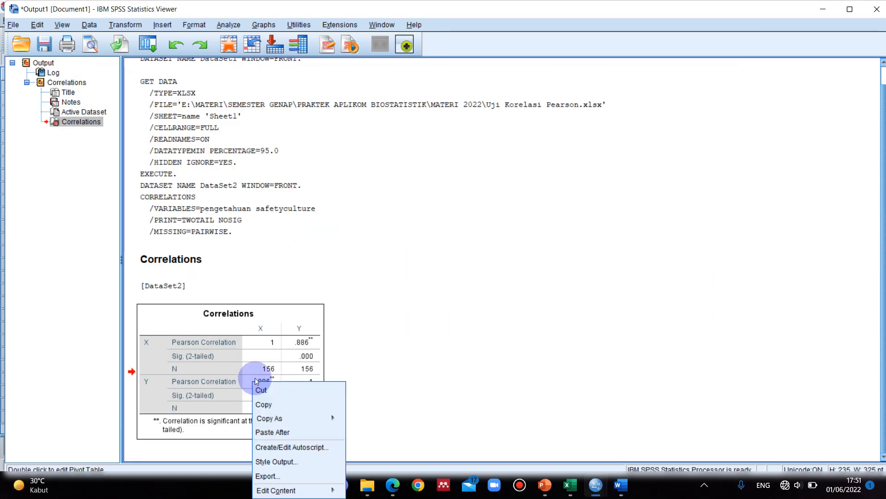
pyautogui.click(267, 402)
pyautogui.click(620, 485)
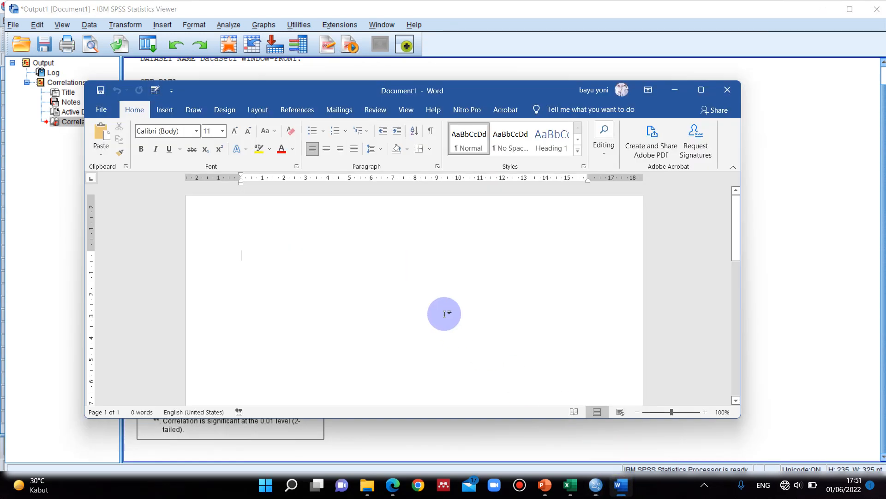
pyautogui.hotkey('ctrl', 'v')
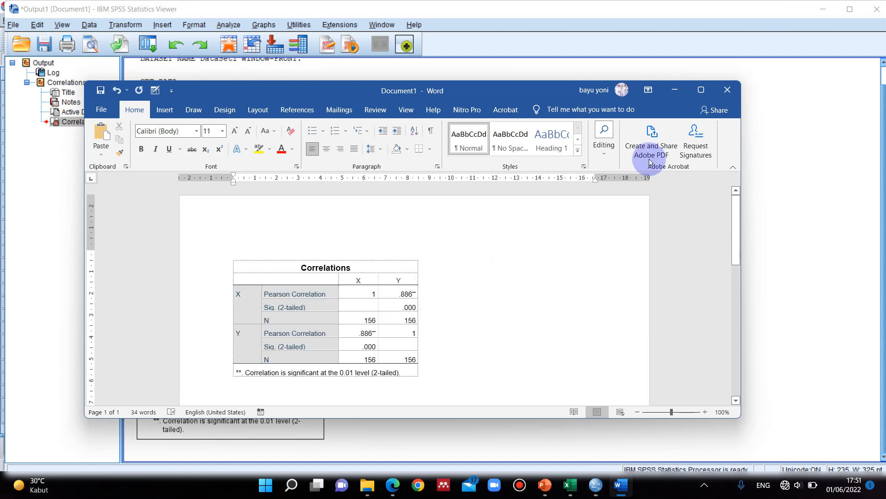
pyautogui.click(701, 90)
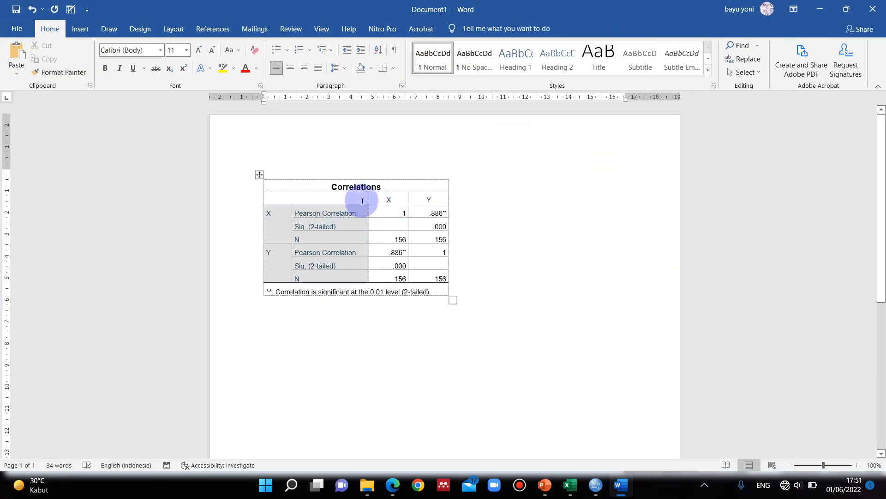
pyautogui.click(274, 215)
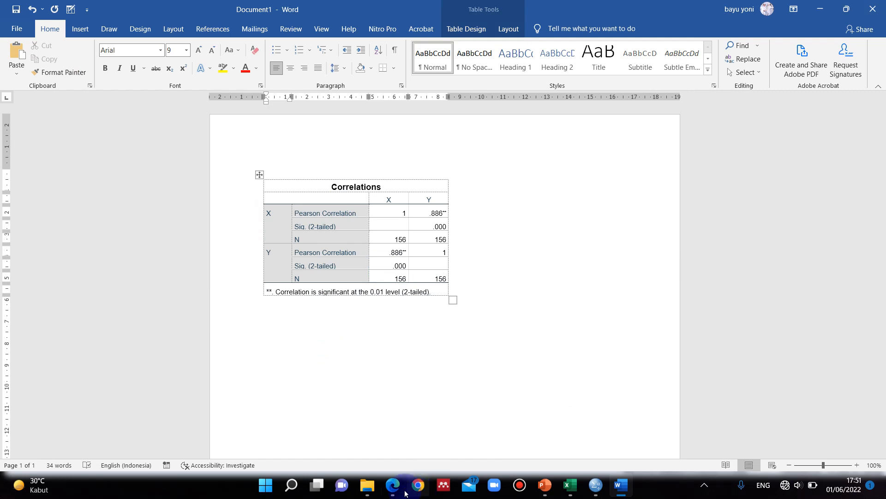
# - Switch back to the SPSS data editor containing the pengetahuan and safetyculture data
pyautogui.moveTo(592, 490)
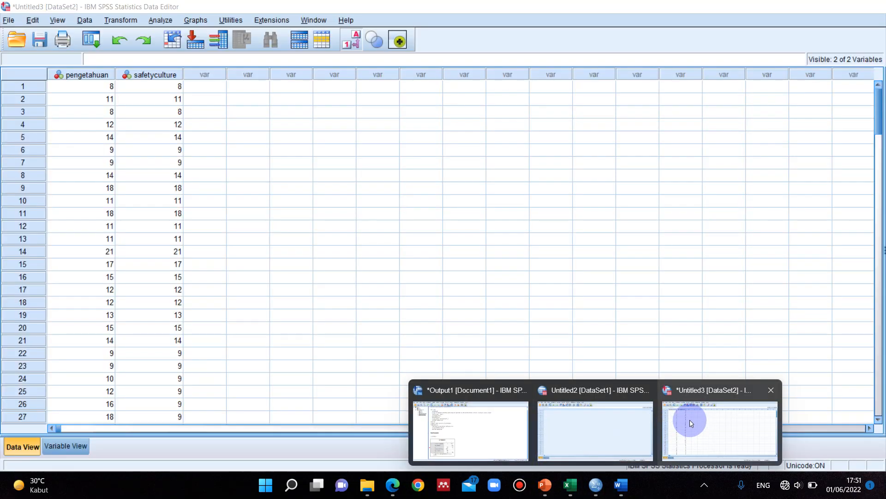
pyautogui.click(691, 423)
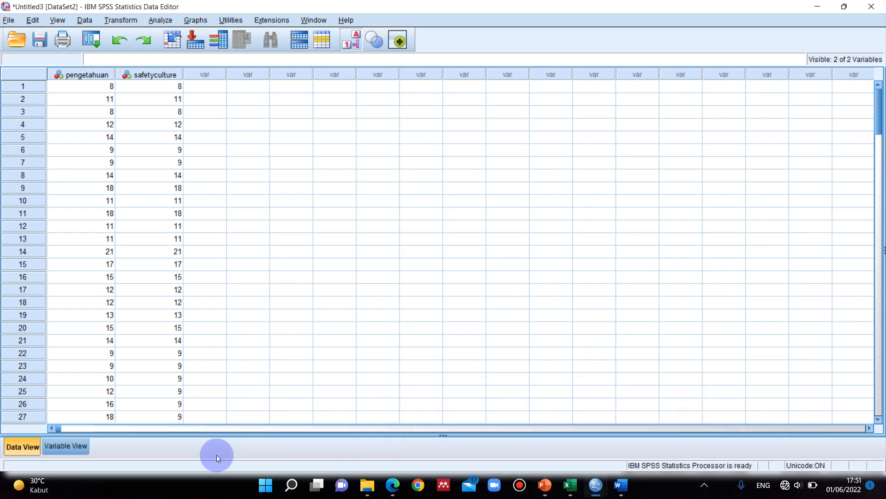
# - Rename the variables pengetahuan and safetyculture to X and Y in the variable definitions
pyautogui.click(75, 444)
pyautogui.click(84, 74)
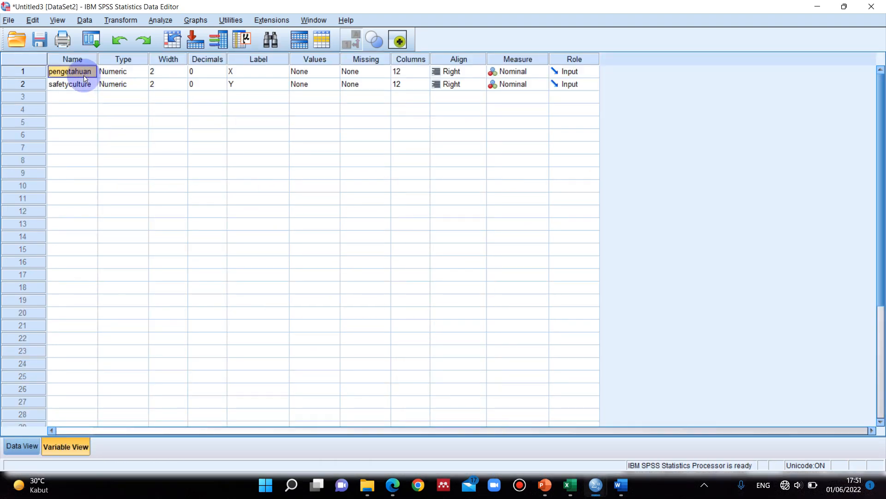
pyautogui.write('X')
pyautogui.click(89, 88)
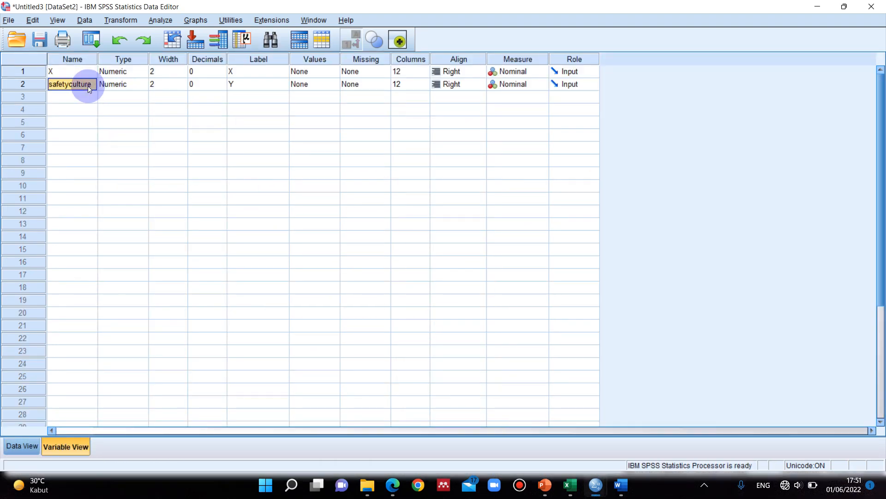
pyautogui.write('Y')
# - Label variable X as "Pengetahuan" and variable Y as "safety culture"
pyautogui.click(247, 72)
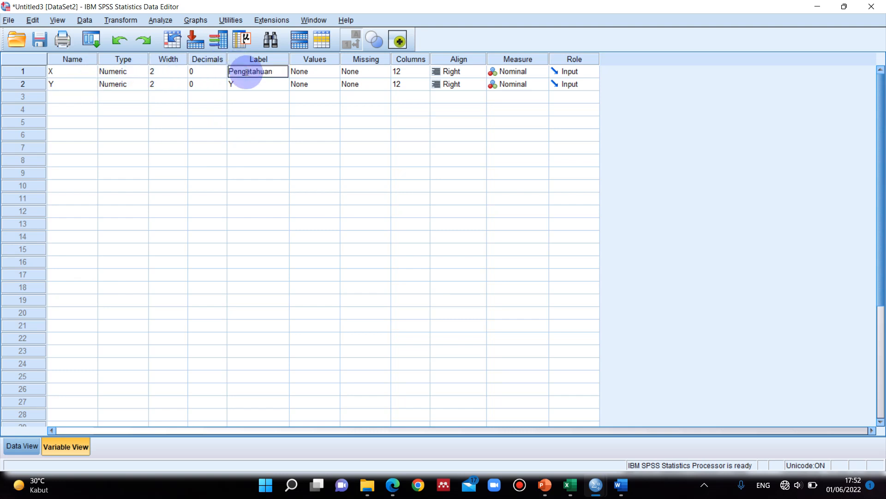
pyautogui.click(251, 84)
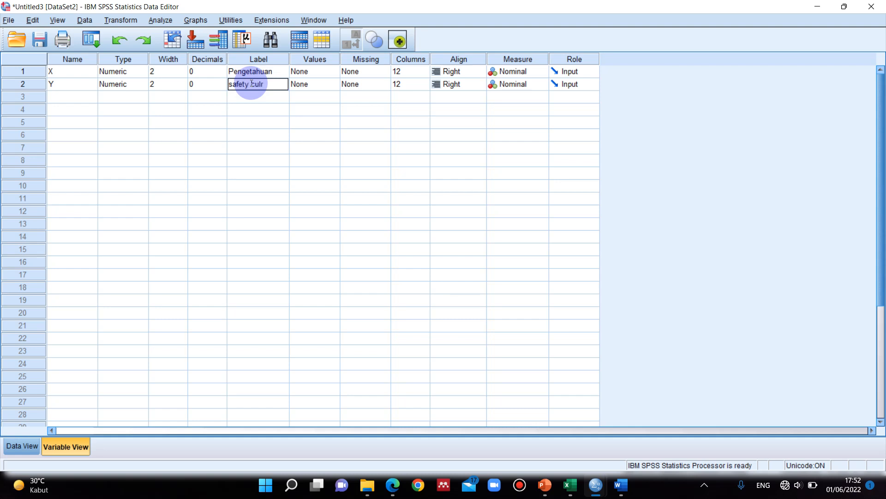
pyautogui.press('Return')
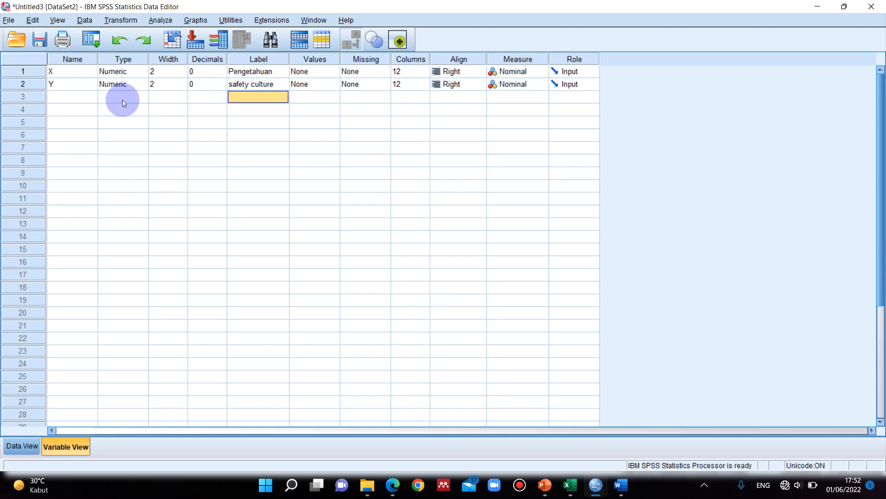
# - Rerun the two-tailed bivariate Pearson correlation on Pengetahuan [X] and safety culture [Y] with significant correlations flagged
pyautogui.click(169, 21)
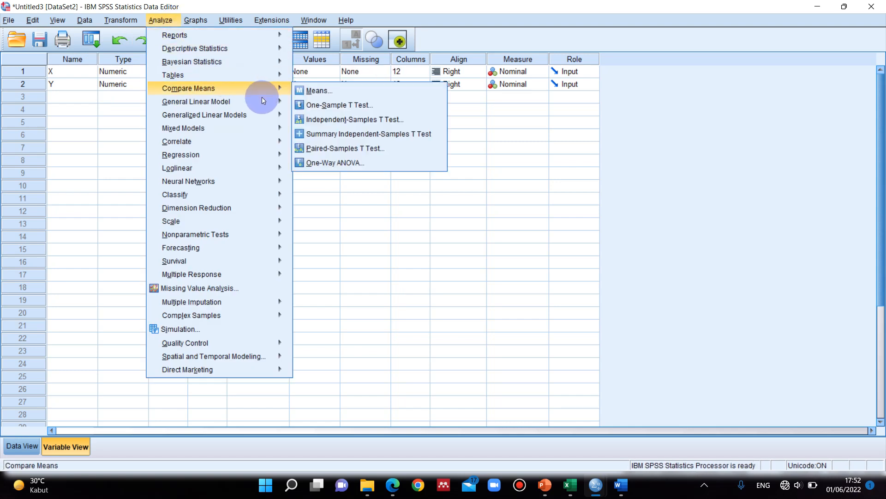
pyautogui.moveTo(296, 146)
pyautogui.click(323, 143)
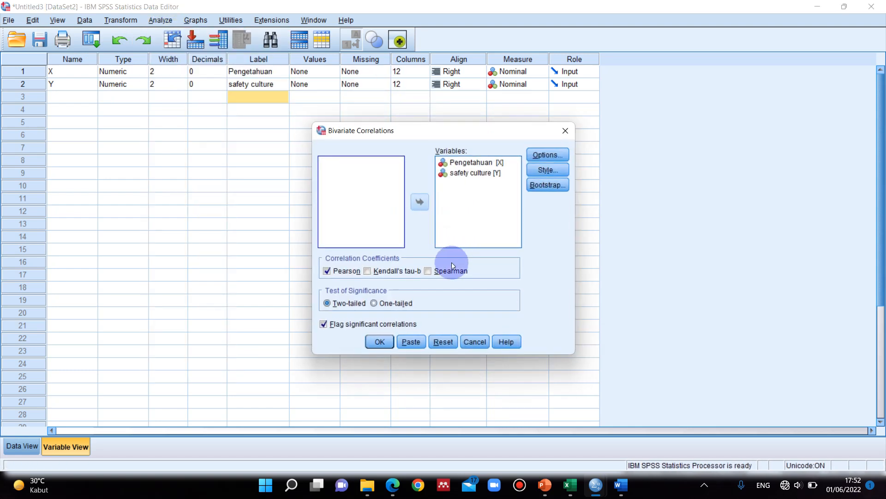
pyautogui.click(381, 341)
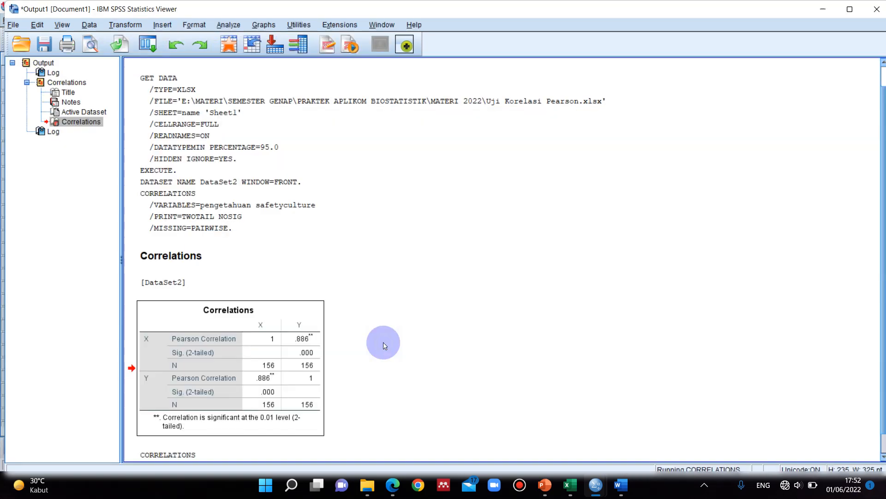
# - Copy the newly labelled Correlations table from the SPSS output into the Word document below the first table
pyautogui.rightClick(292, 378)
pyautogui.click(317, 404)
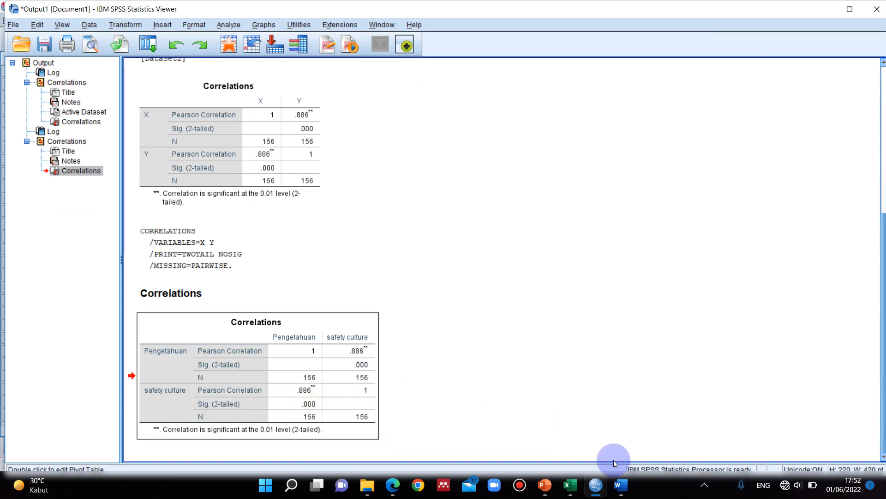
pyautogui.click(621, 485)
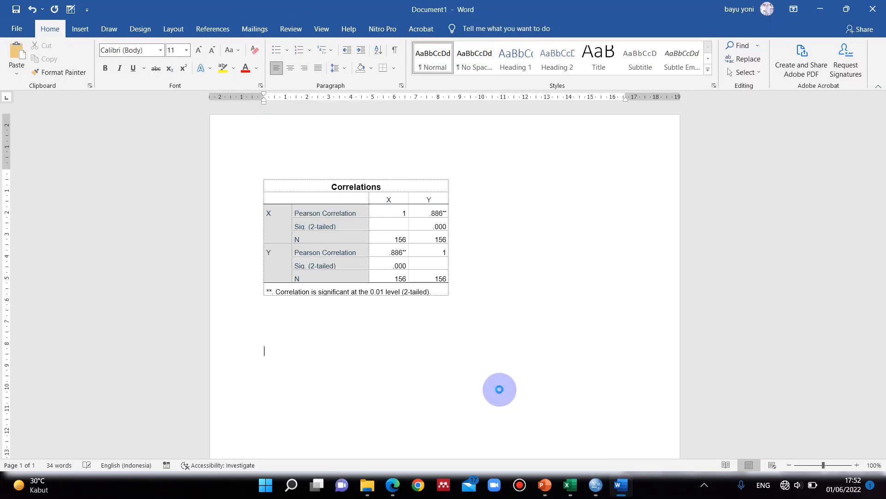
pyautogui.hotkey('ctrl', 'v')
# - Delete the old X and Y Correlations table and an empty line above the remaining table
pyautogui.click(340, 196)
pyautogui.click(258, 119)
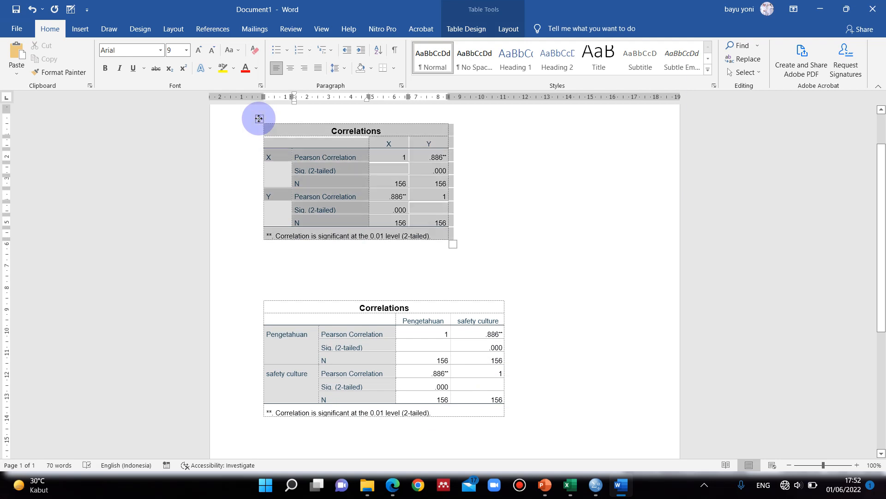
pyautogui.press('BackSpace')
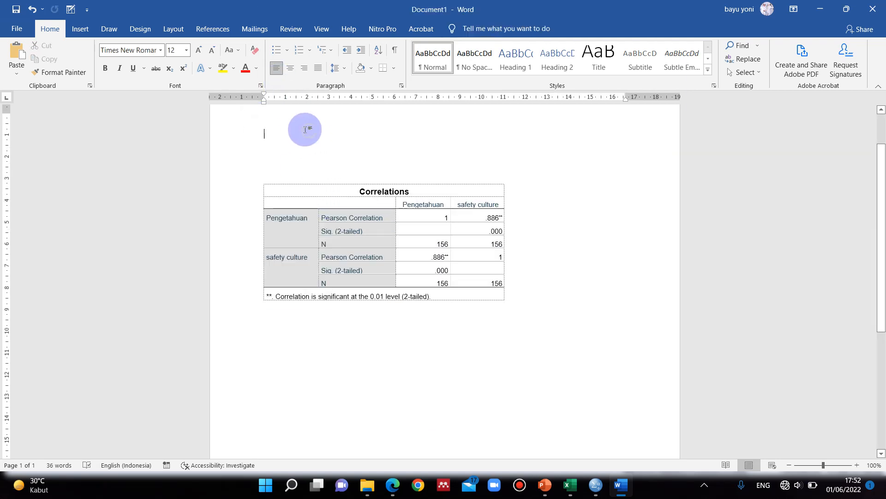
pyautogui.press('BackSpace')
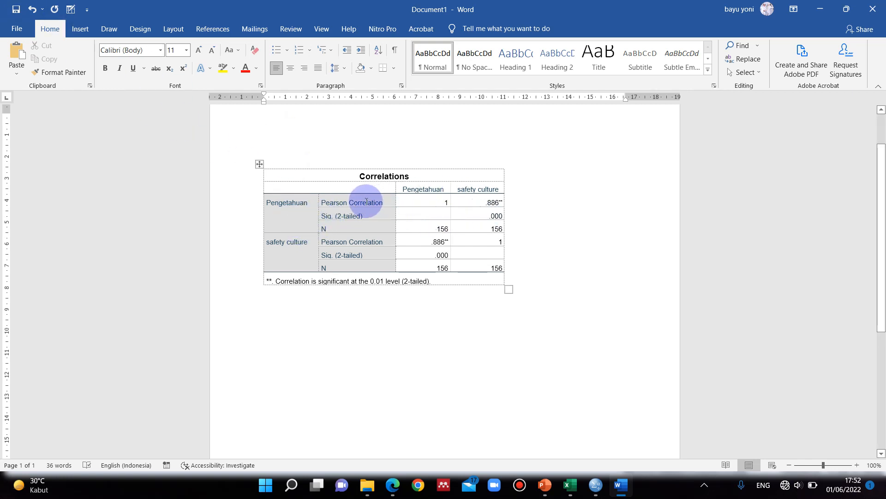
# - Highlight the Pengetahuan Pearson Correlation row in yellow and its Sig. (2-tailed) row in green
pyautogui.moveTo(322, 201); pyautogui.dragTo(499, 200)
pyautogui.click(223, 69)
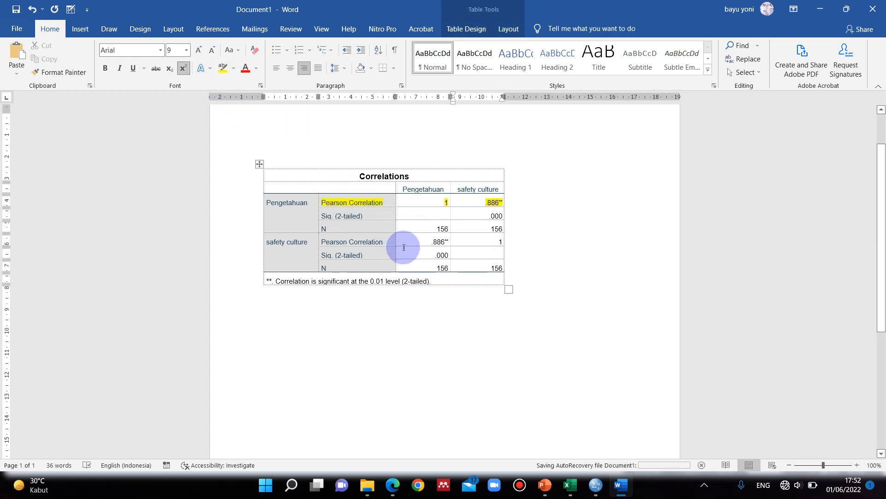
pyautogui.moveTo(326, 213); pyautogui.dragTo(492, 217)
pyautogui.click(232, 69)
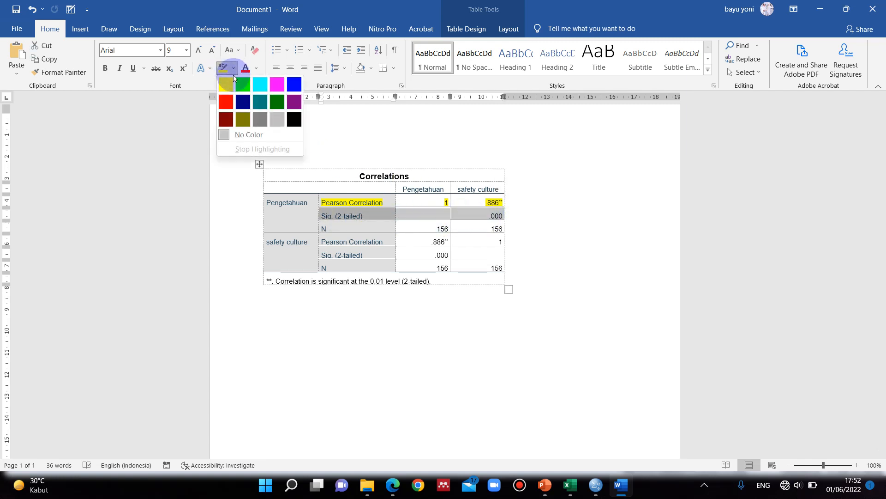
pyautogui.click(242, 82)
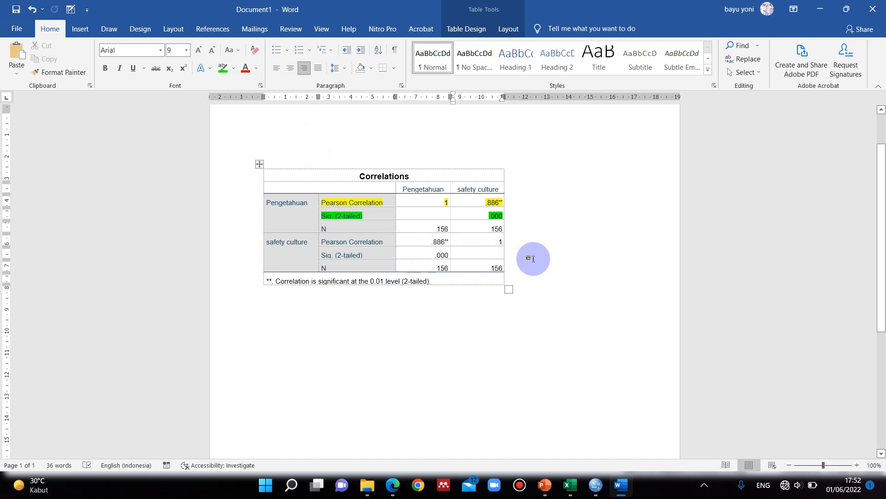
# - Copy the line "Jika nilai signifikansi <0,05 maka ada korelasi" from the PowerPoint slide DASAR KEPUTUSAN into Word below the table
pyautogui.click(545, 485)
pyautogui.click(103, 291)
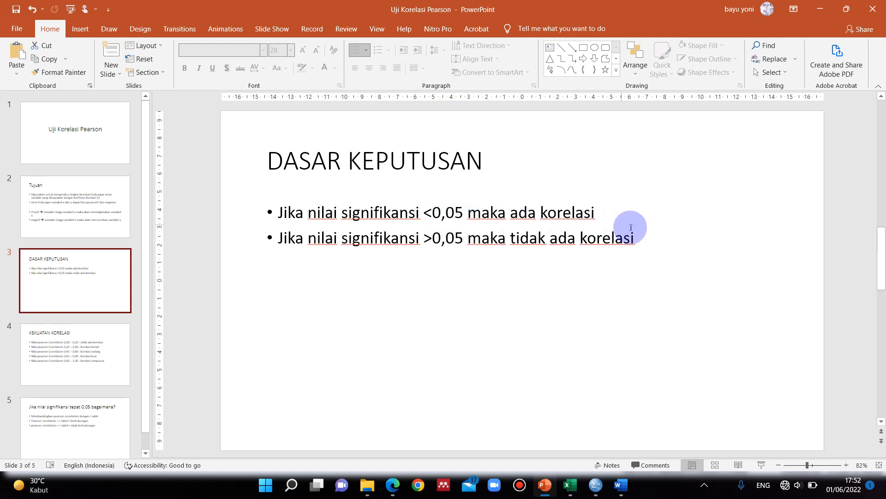
pyautogui.click(615, 489)
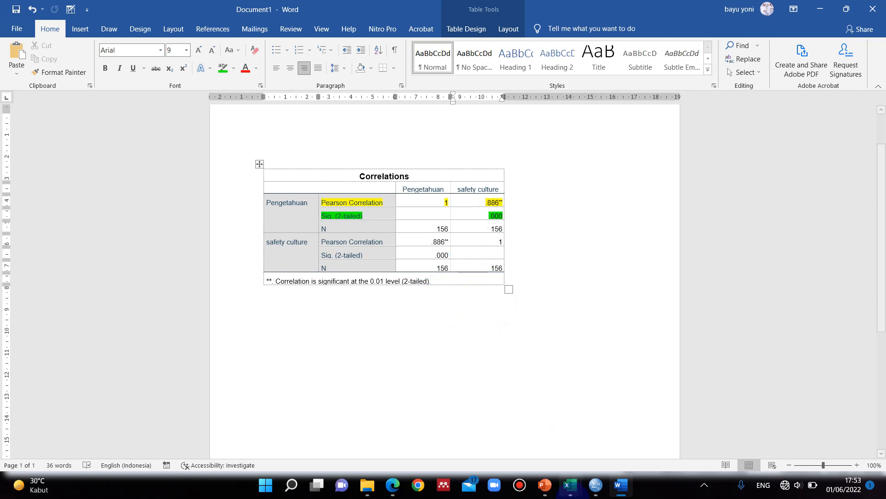
pyautogui.click(553, 492)
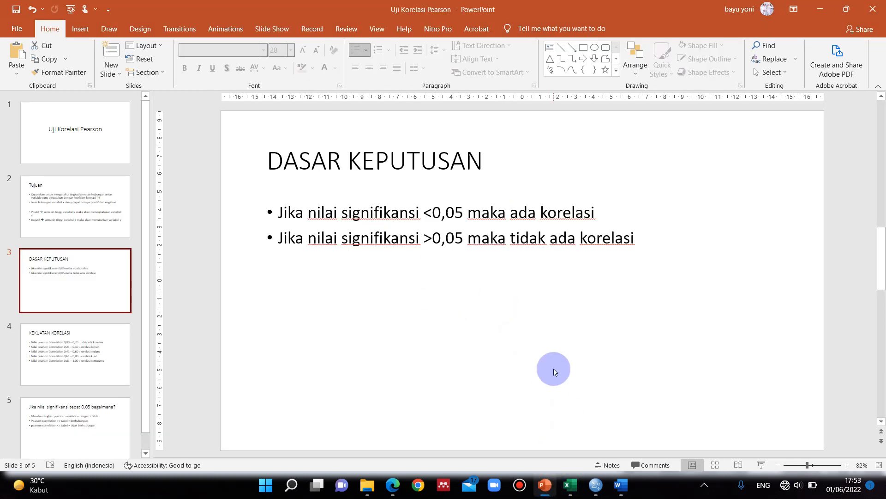
pyautogui.click(557, 206)
pyautogui.moveTo(619, 218); pyautogui.dragTo(239, 198)
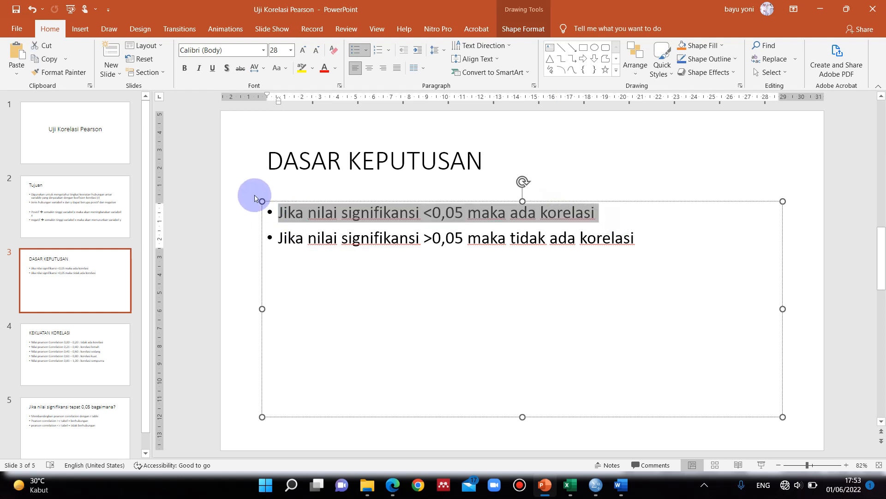
pyautogui.click(600, 486)
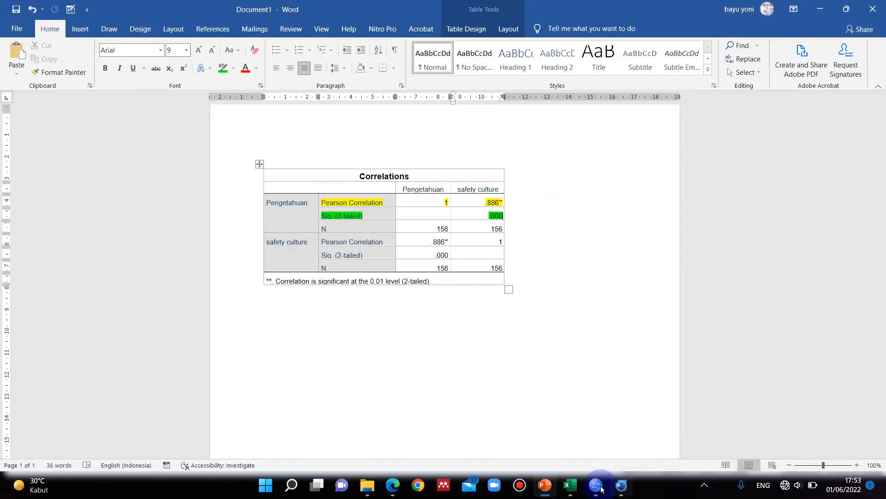
pyautogui.click(409, 361)
pyautogui.hotkey('ctrl', 'v')
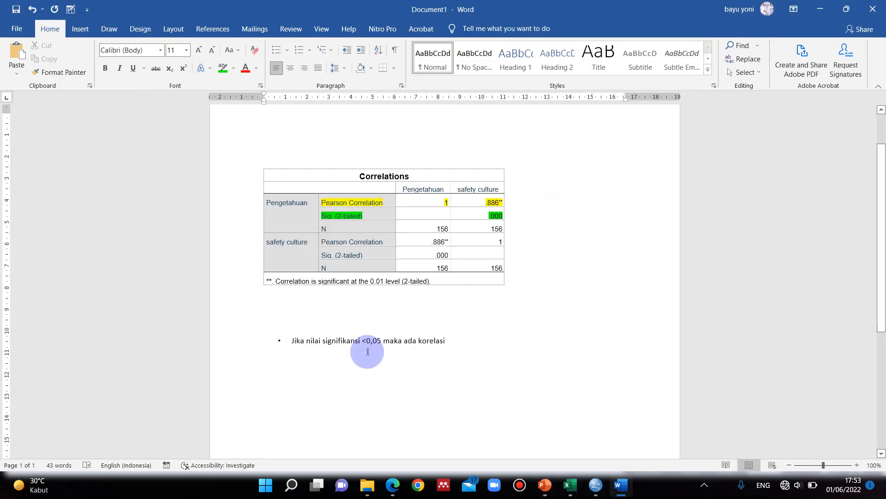
# - Append "karena nilai 0,000" to the pasted line, add a new bullet below it and bold the word "korelasi"
pyautogui.click(455, 341)
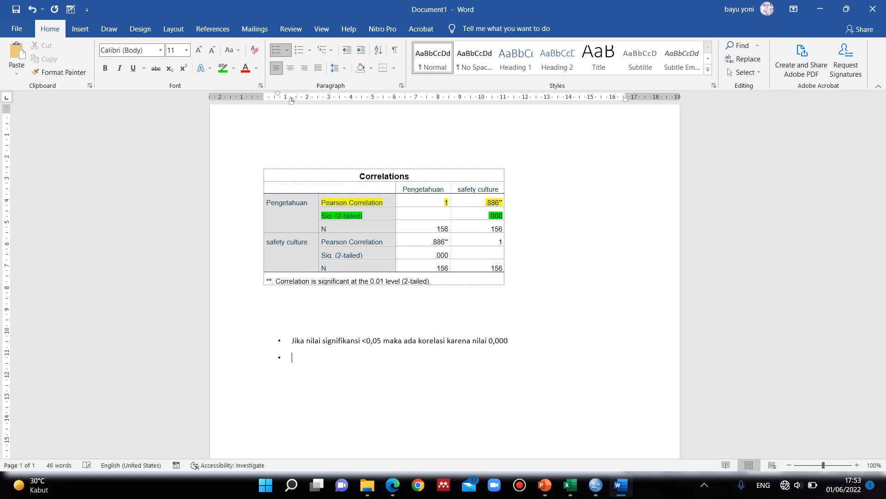
pyautogui.moveTo(444, 340); pyautogui.dragTo(419, 340)
pyautogui.click(447, 341)
pyautogui.click(105, 68)
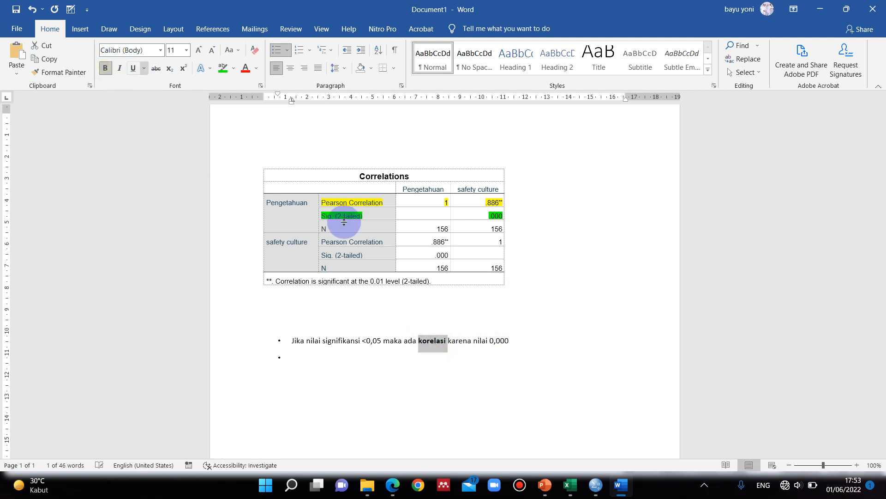
pyautogui.click(422, 359)
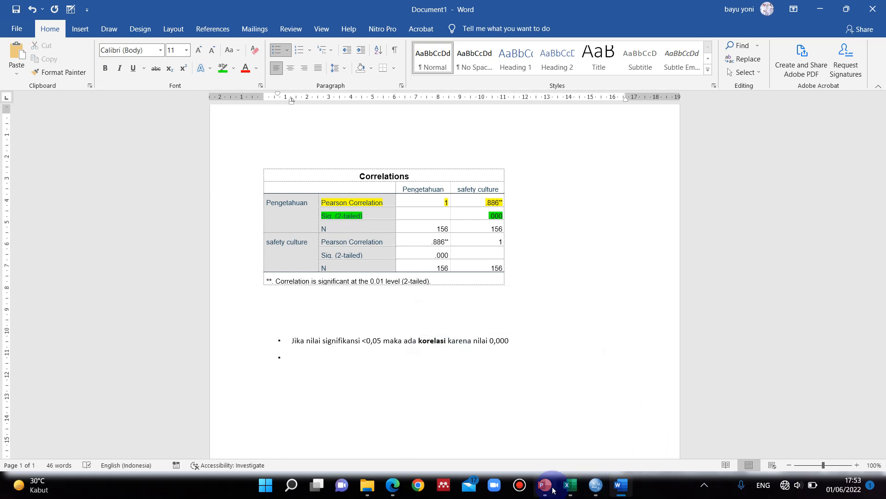
# - Copy "Nilai pearson Correlation 0,81 – 1,00 : korelasi sempurna" from the PowerPoint slide KEKUATAN KORELASI into the second bullet in Word
pyautogui.click(549, 487)
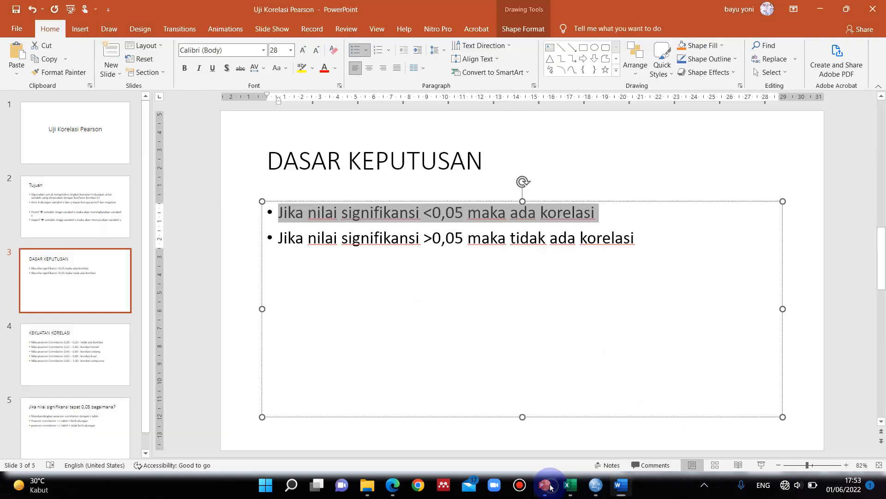
pyautogui.click(82, 349)
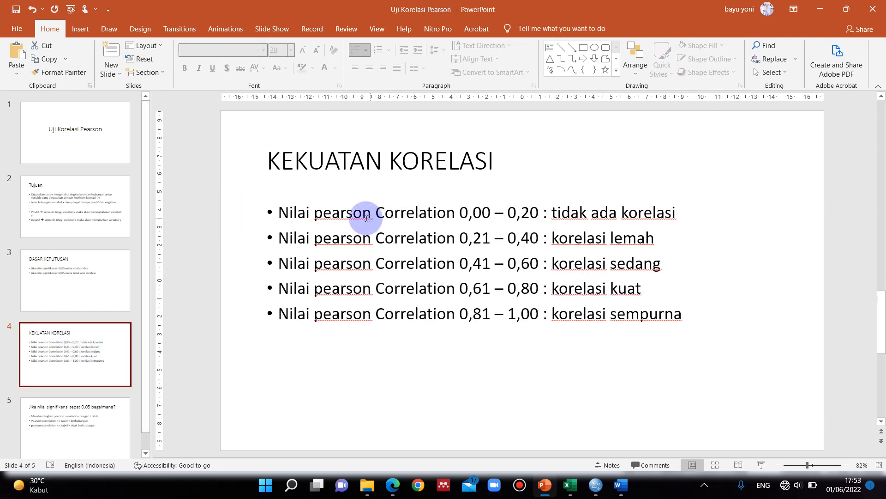
pyautogui.click(621, 485)
pyautogui.click(370, 204)
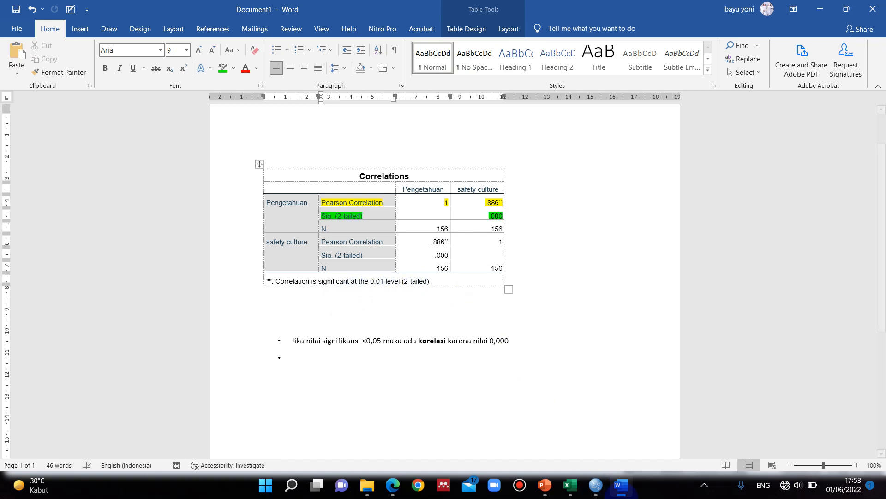
pyautogui.click(544, 485)
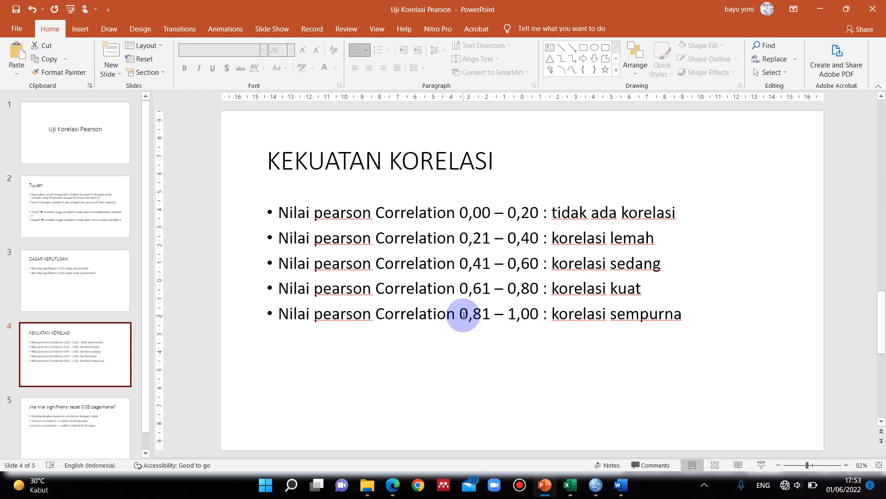
pyautogui.moveTo(462, 314); pyautogui.dragTo(285, 308)
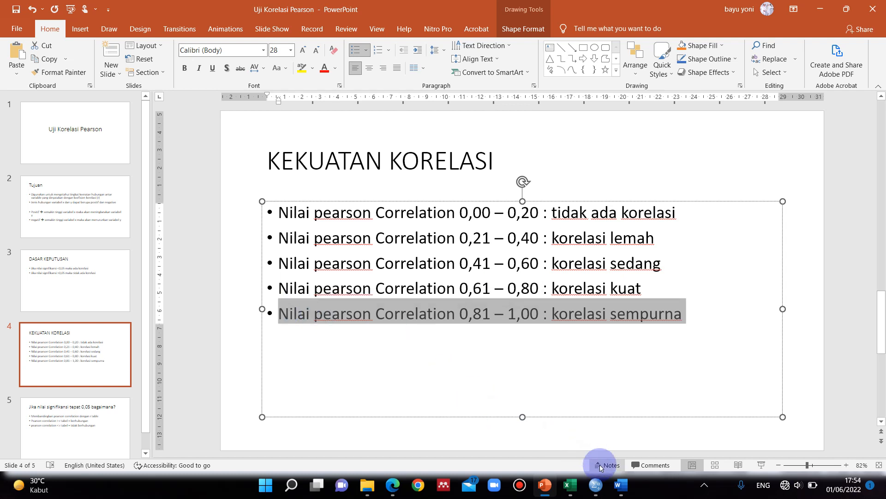
pyautogui.click(621, 485)
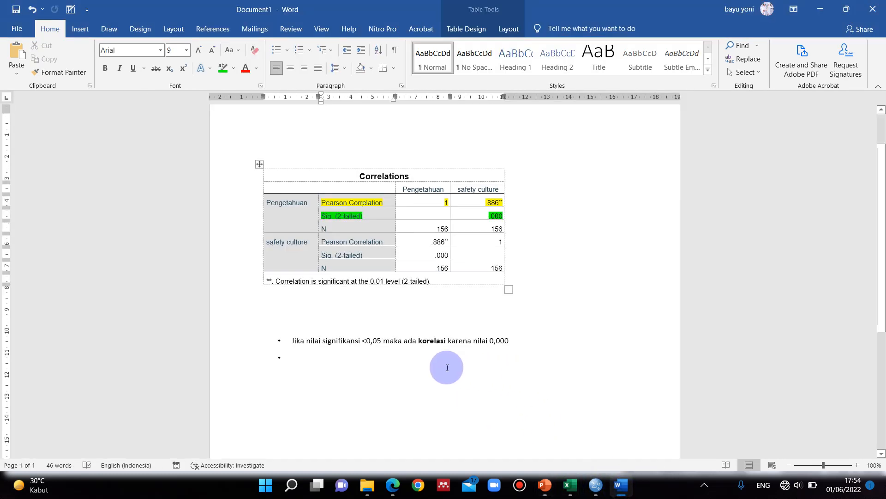
pyautogui.click(409, 364)
pyautogui.hotkey('ctrl', 'v')
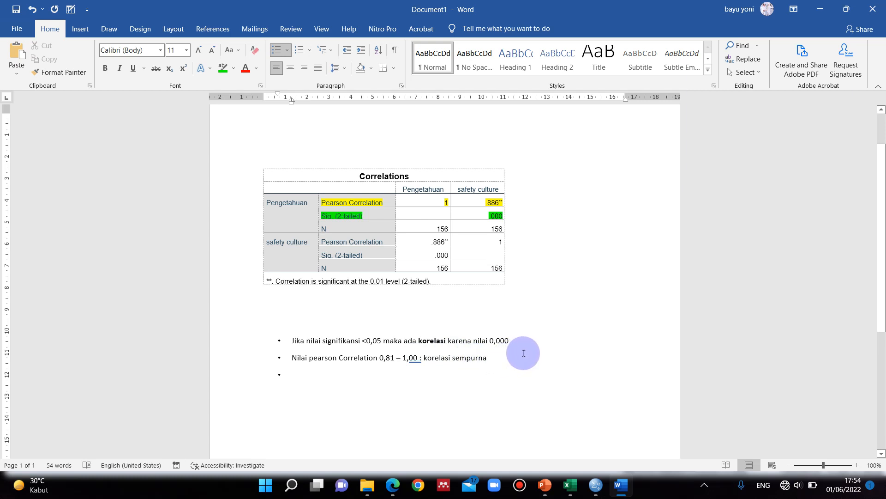
# - Bold "korelasi sempurna" in the second bullet and select the yellow-highlighted Pearson value under safety culture in the table
pyautogui.moveTo(523, 353); pyautogui.dragTo(430, 355)
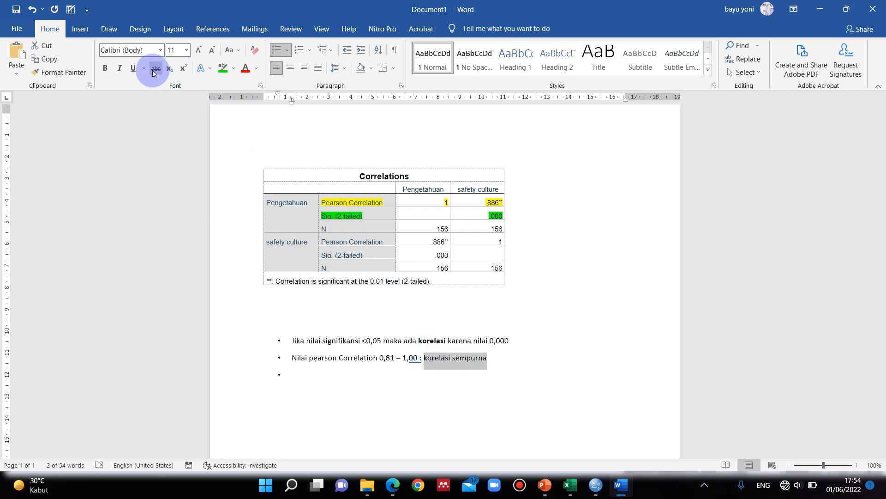
pyautogui.click(107, 70)
pyautogui.click(392, 376)
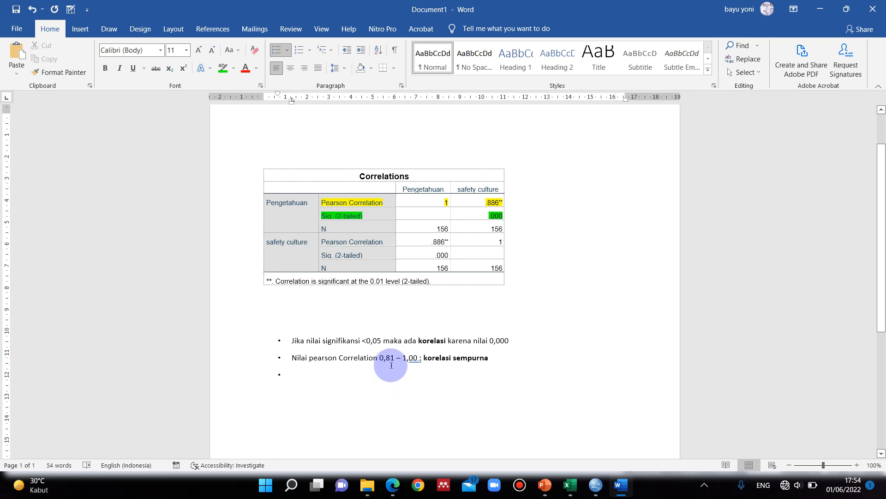
pyautogui.doubleClick(487, 201)
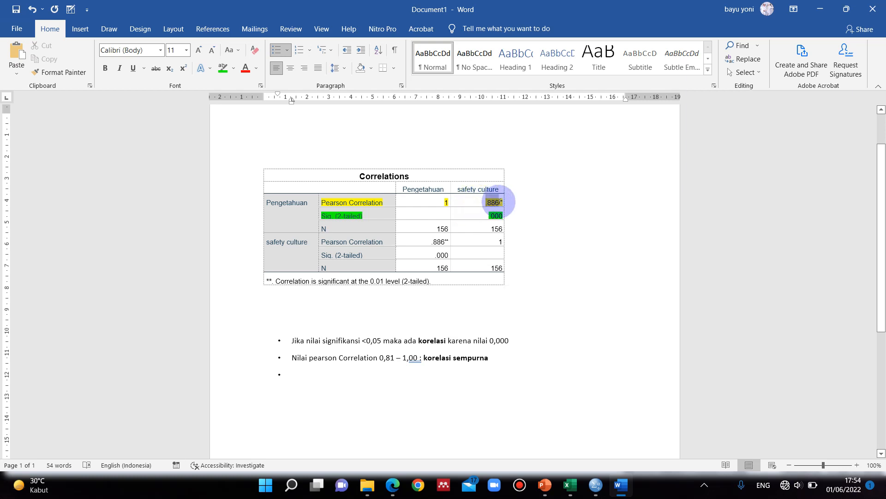
# - Write "0,886 menunjukan adanya hubungan positif" in the third bullet with the word "positif" in bold
pyautogui.click(363, 375)
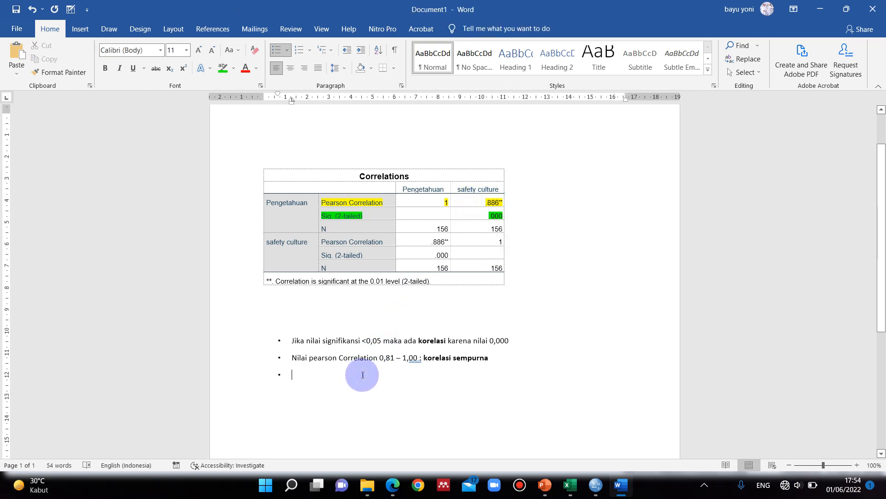
pyautogui.write('0')
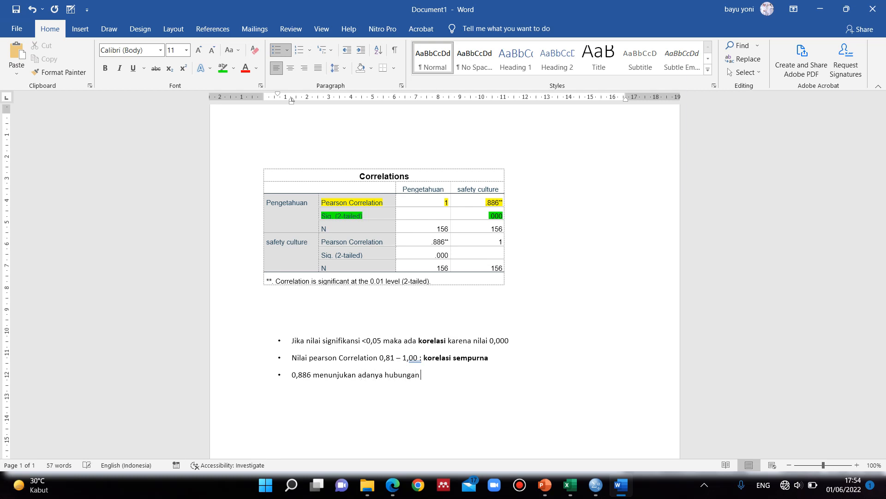
pyautogui.click(363, 375)
pyautogui.write('positif')
pyautogui.hotkey('ctrl', 'b')
# - Consult the meaning of a positive relationship on the PowerPoint slide Tujuan and return to the Word document
pyautogui.click(545, 485)
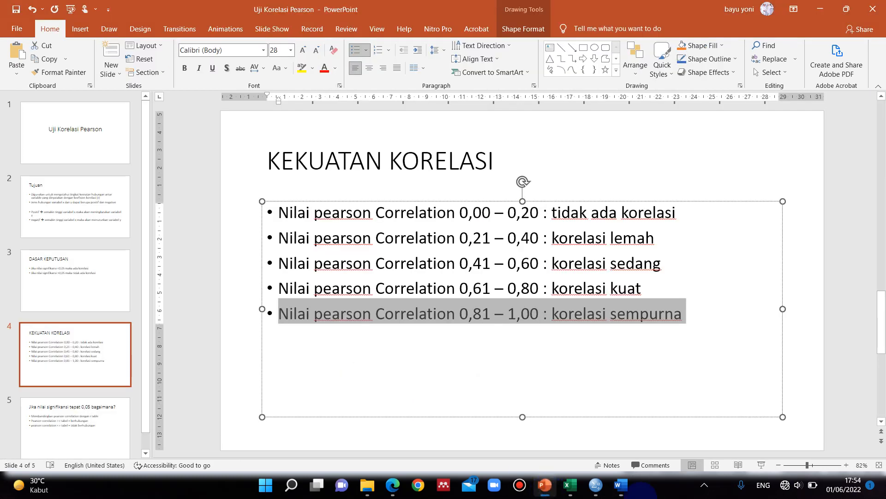
pyautogui.click(121, 412)
pyautogui.click(81, 210)
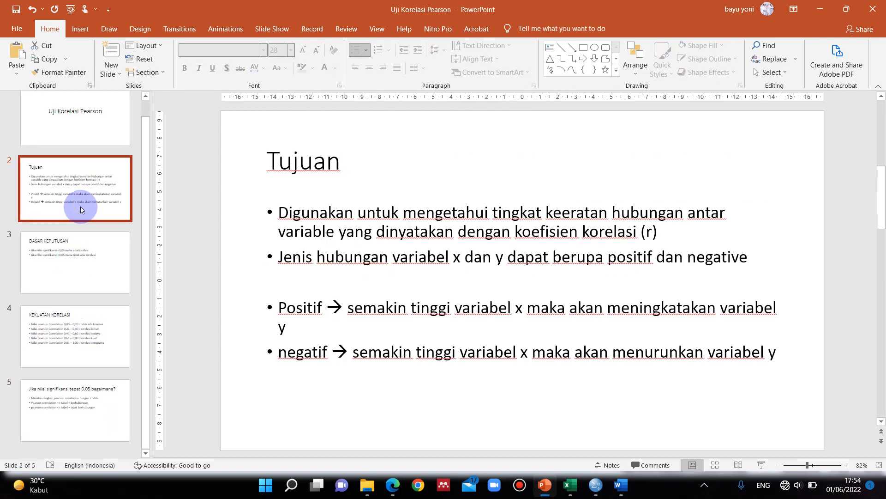
pyautogui.click(815, 10)
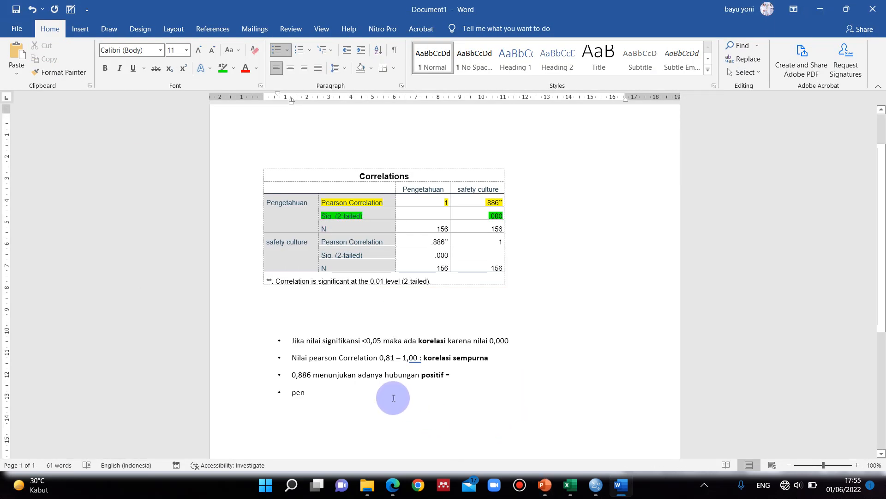
# - Write "Pengetahuan yang baik atau tinggi akan meningkatkan safety culture" in a fourth bullet and bold the whole line
pyautogui.write('get')
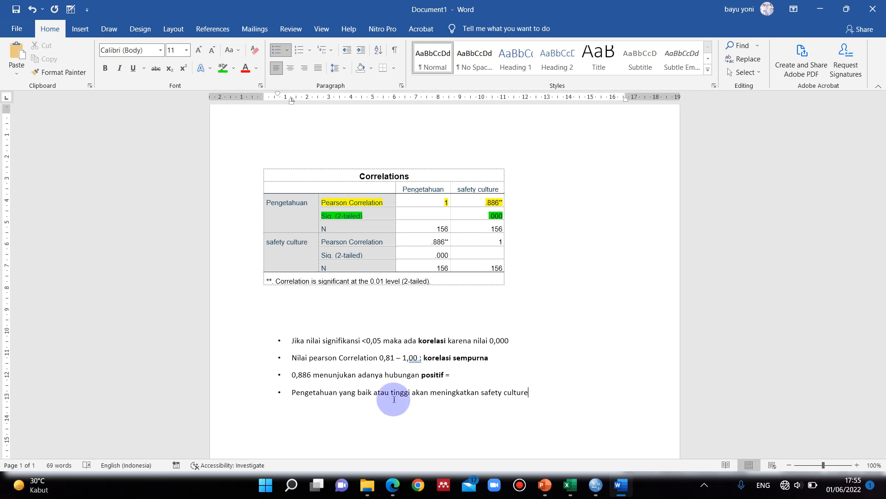
pyautogui.moveTo(535, 396); pyautogui.dragTo(312, 397)
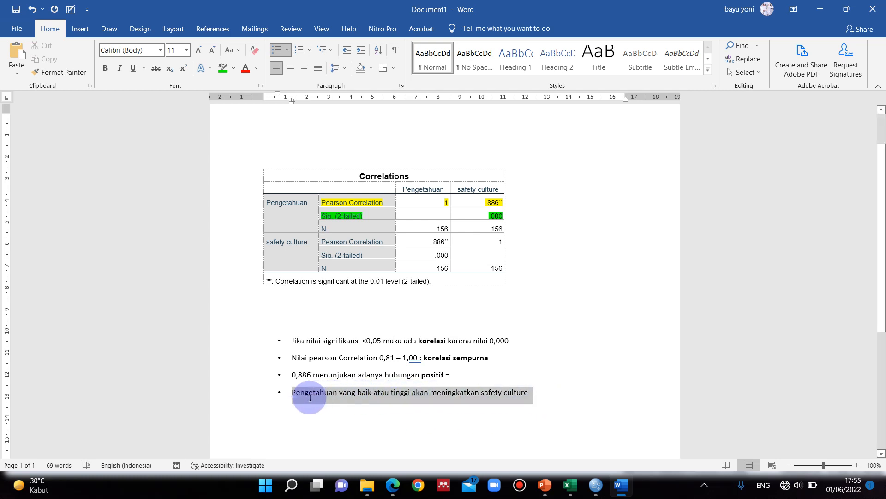
pyautogui.click(106, 68)
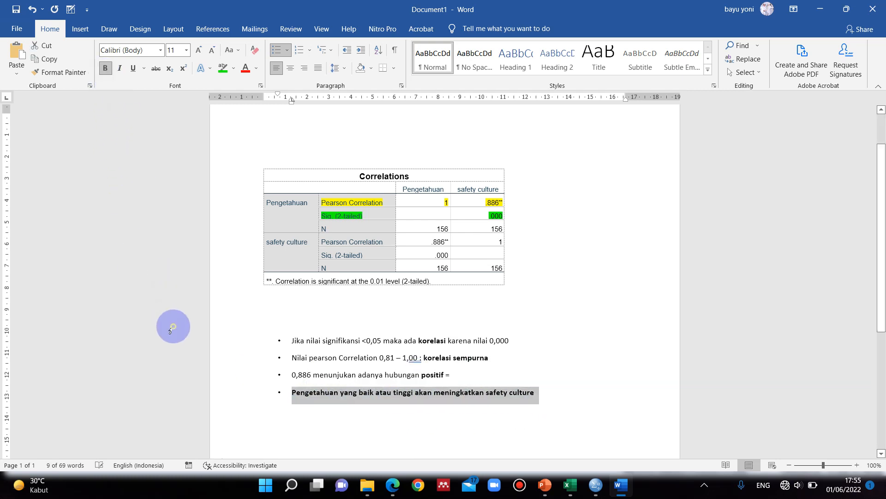
pyautogui.click(460, 357)
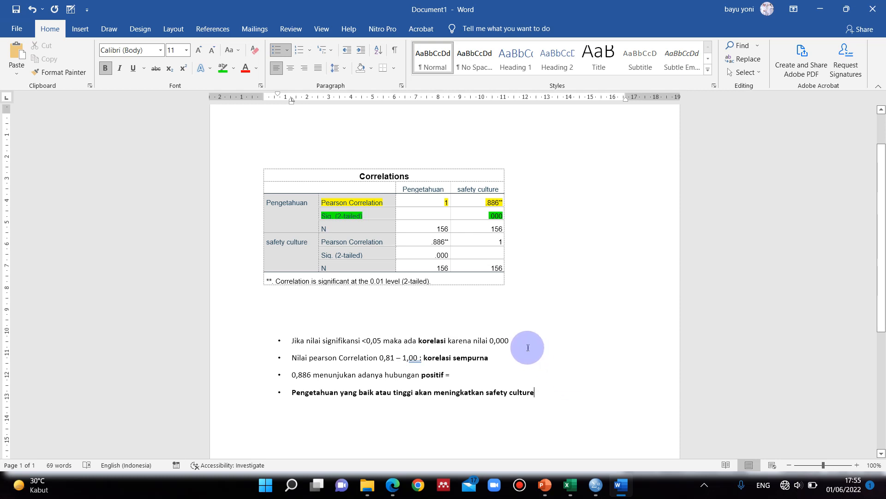
# - Remove the trailing "=" after "positif" in the third bullet and review the bold conclusion in the fourth bullet
pyautogui.click(515, 337)
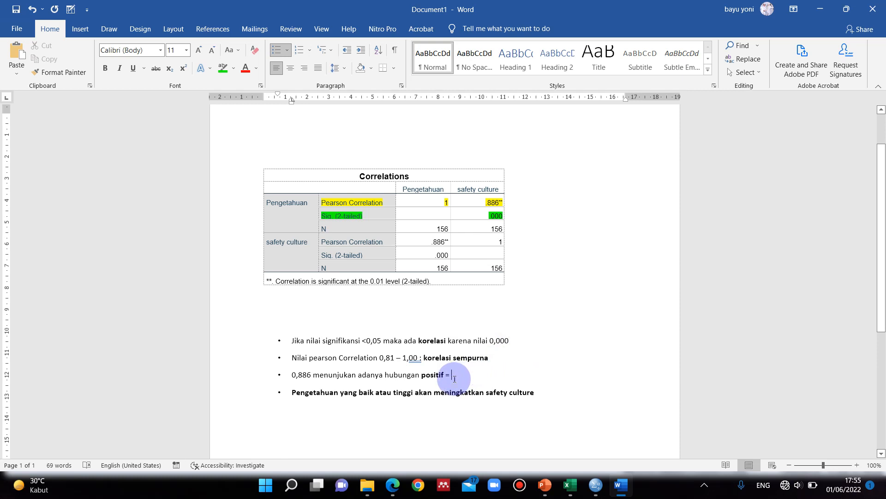
pyautogui.click(455, 378)
pyautogui.press('BackSpace')
pyautogui.press('BackSpace')
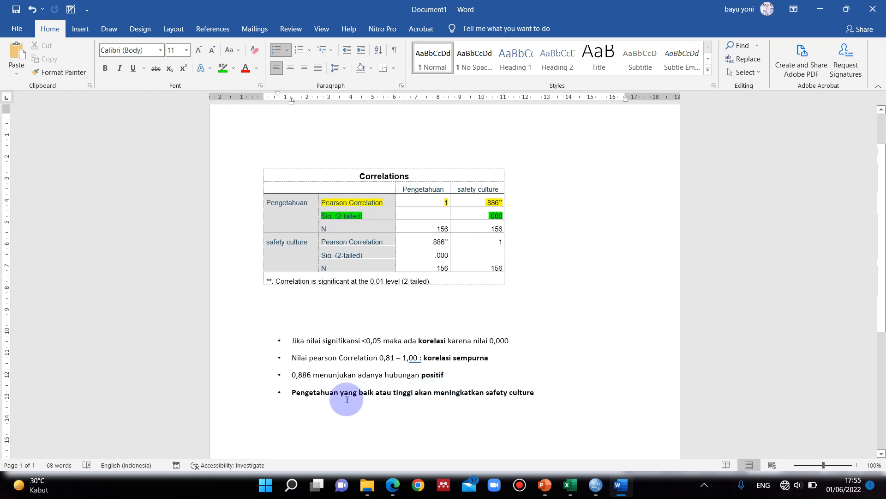
pyautogui.moveTo(296, 398); pyautogui.dragTo(558, 402)
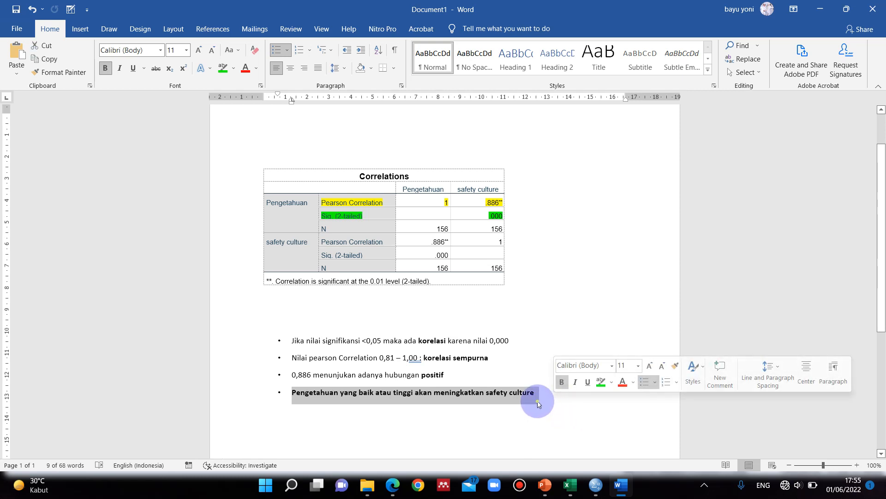
pyautogui.click(538, 404)
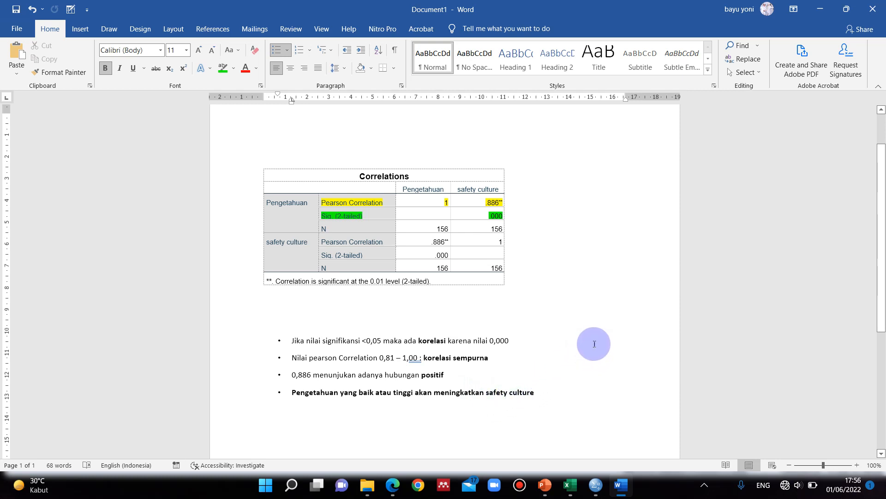
# - Switch to PowerPoint and review the Tujuan slide and the title slide Uji Korelasi Pearson
pyautogui.click(546, 486)
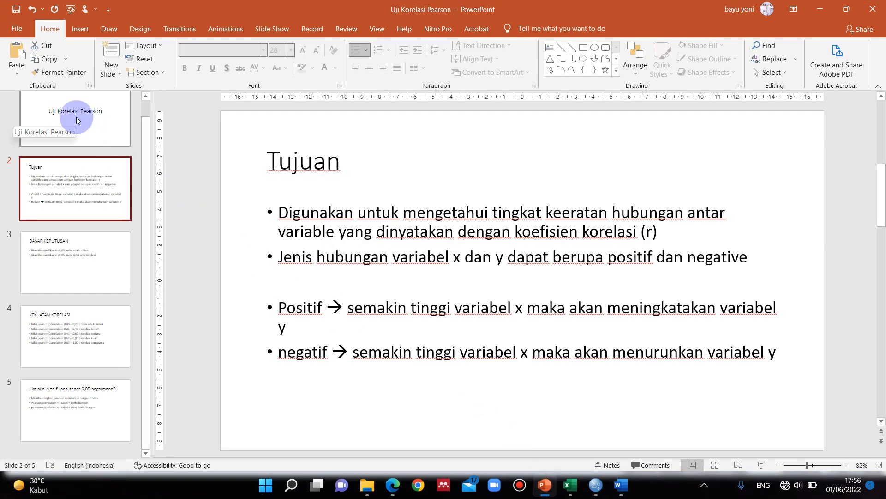
pyautogui.click(103, 142)
pyautogui.click(107, 203)
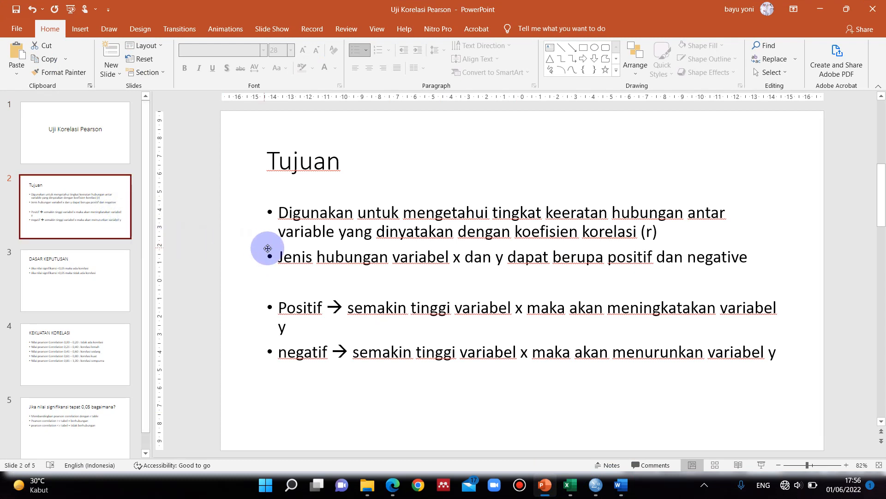
pyautogui.click(103, 154)
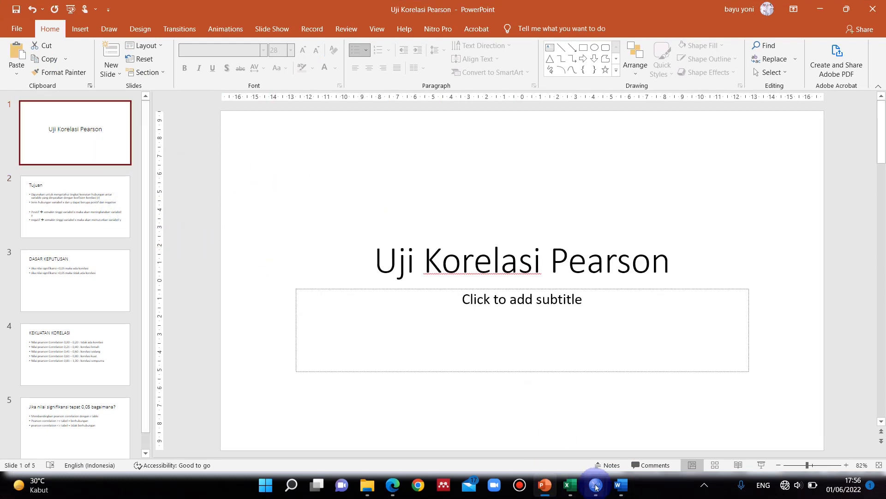